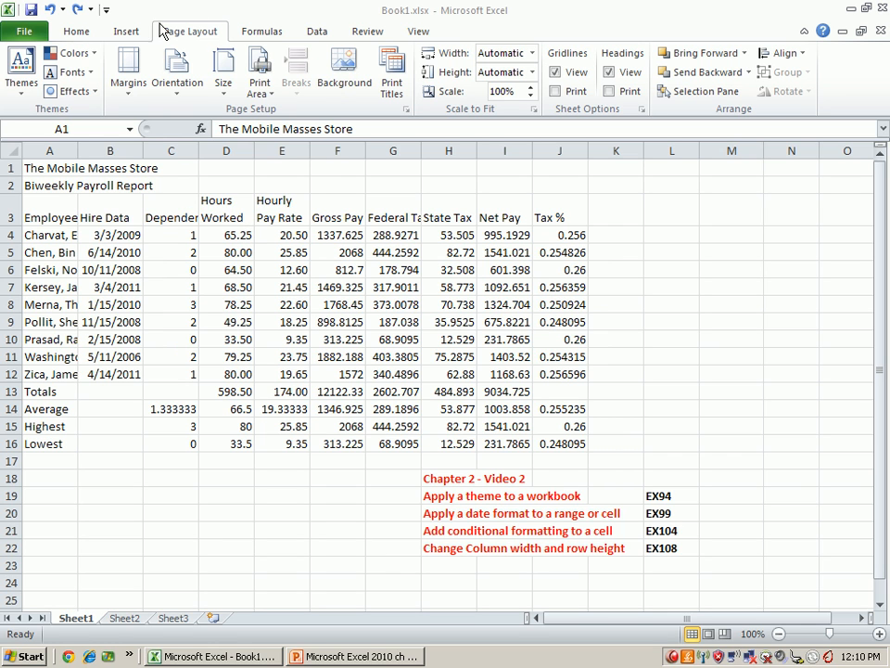
# - Apply the built-in Trek theme to the payroll workbook
pyautogui.click(197, 33)
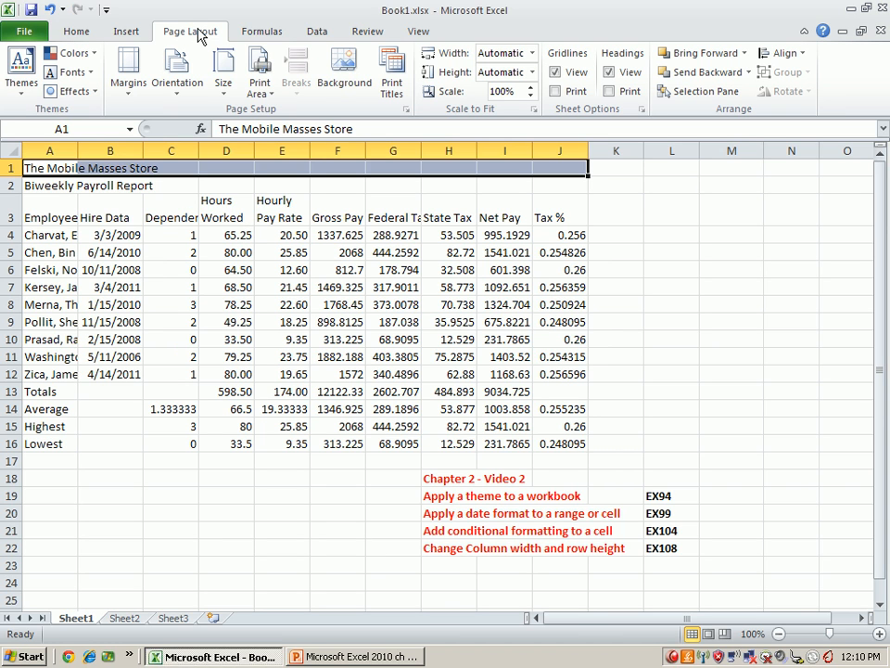
pyautogui.click(80, 35)
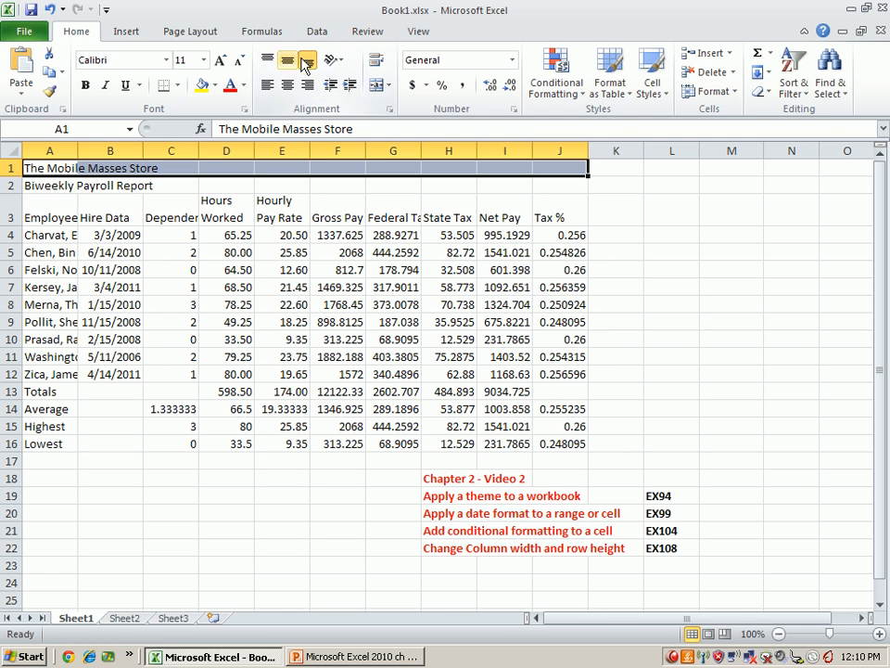
pyautogui.click(188, 35)
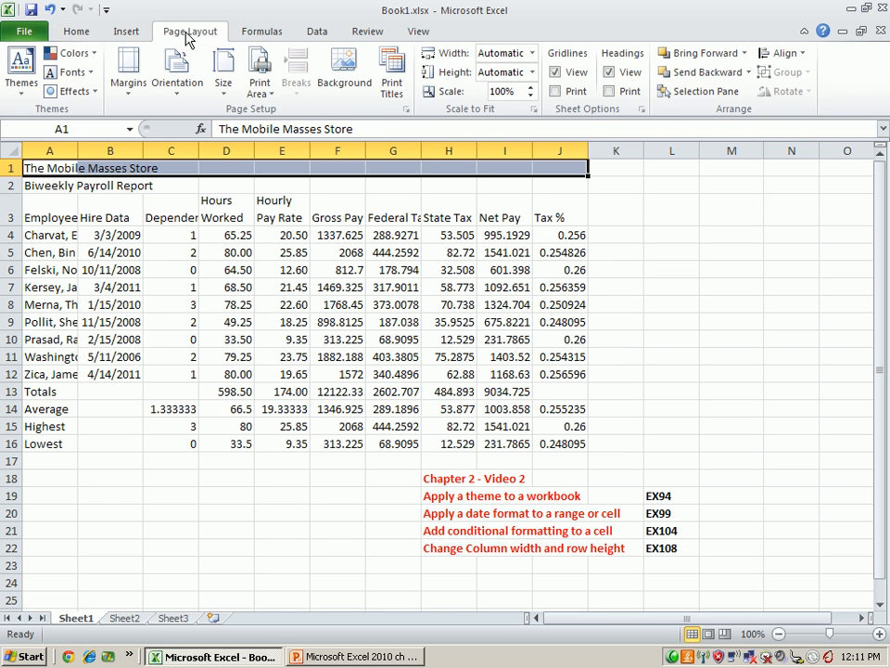
pyautogui.click(24, 74)
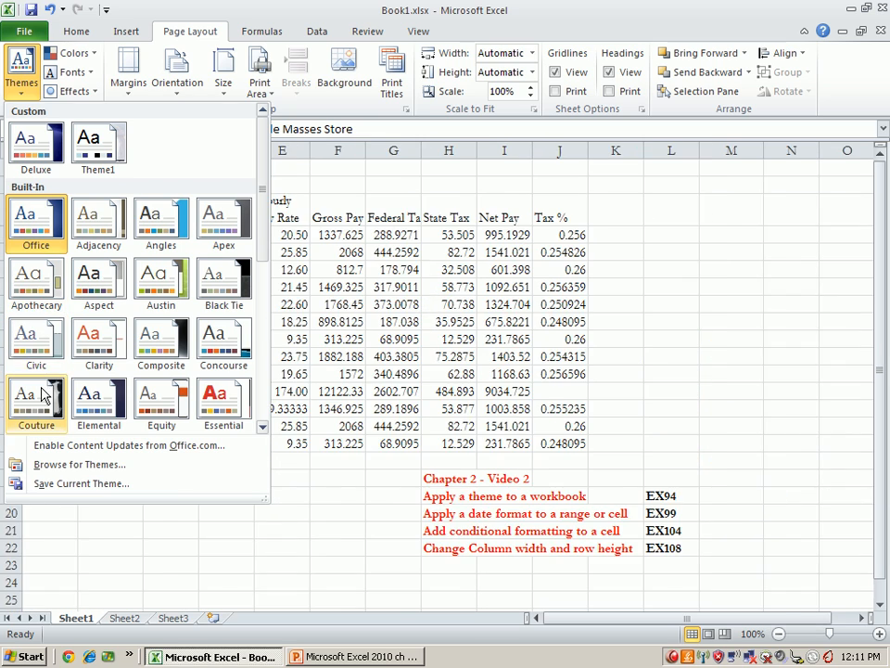
pyautogui.scroll(-5, 39, 380)
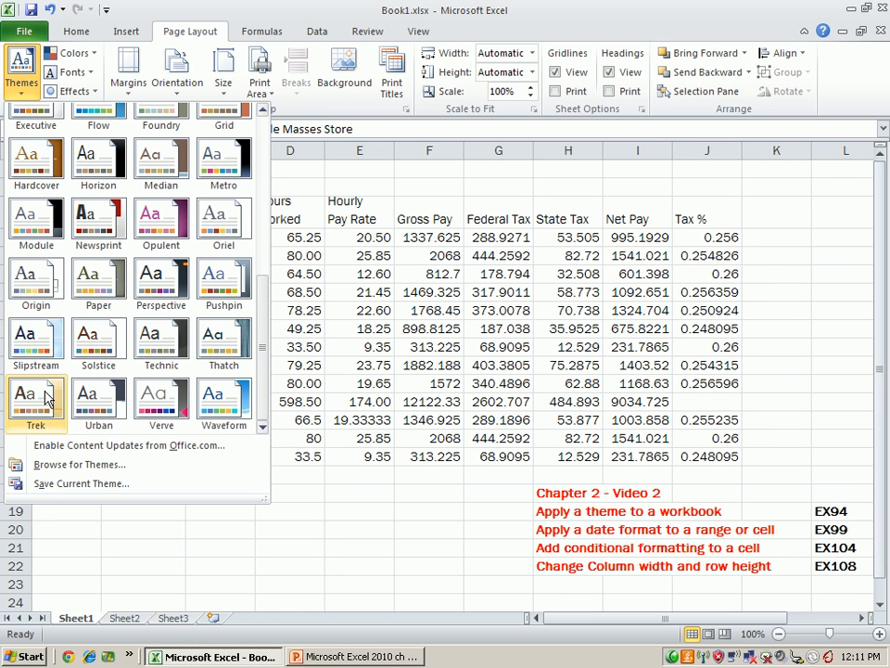
pyautogui.click(46, 398)
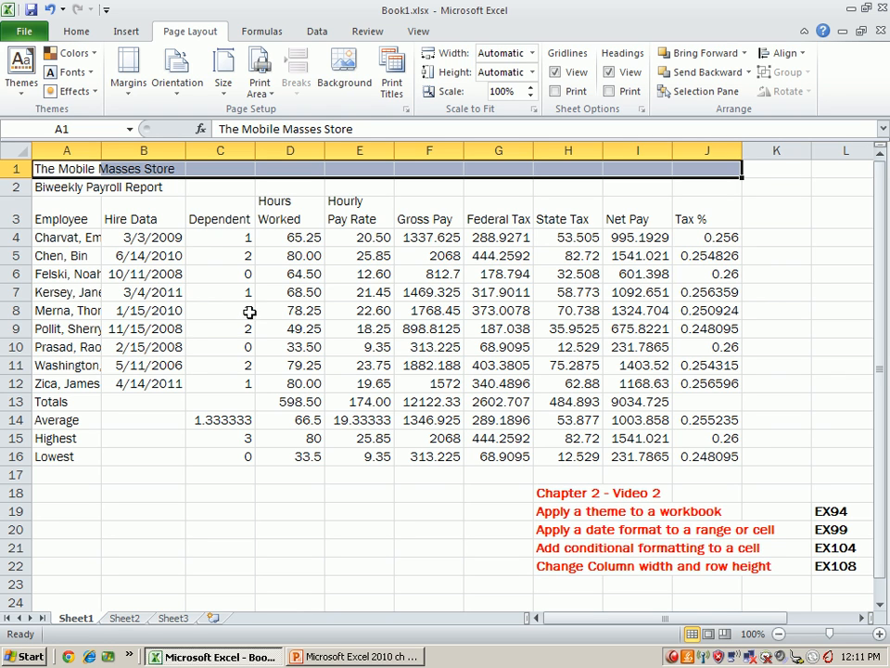
pyautogui.click(93, 62)
pyautogui.click(96, 56)
pyautogui.click(58, 49)
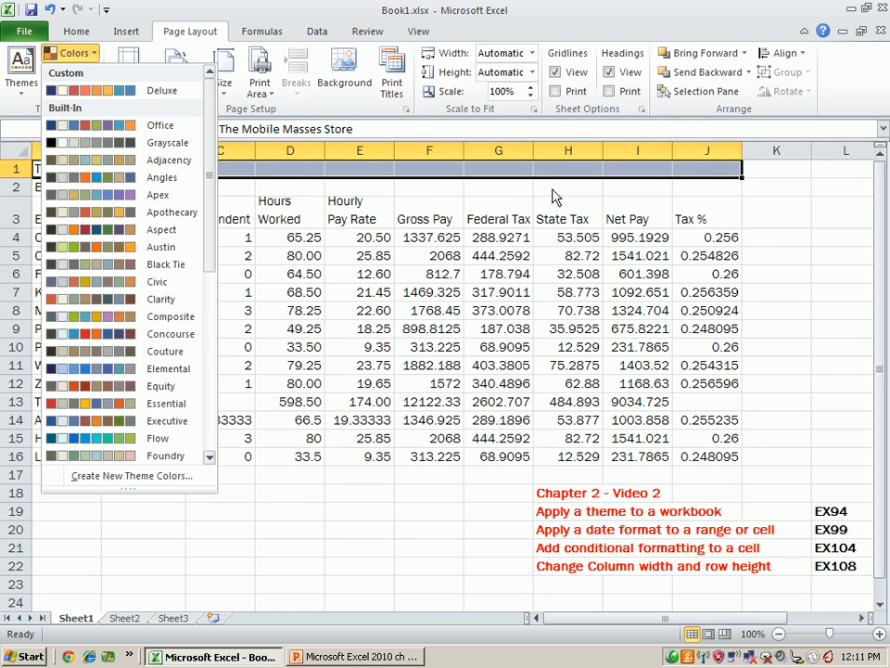
pyautogui.click(751, 141)
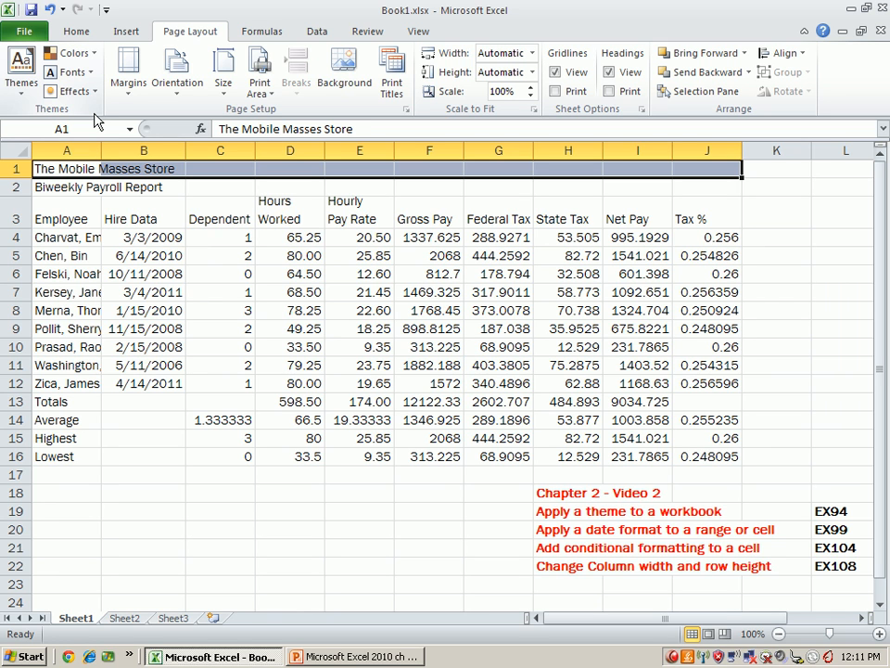
# - Merge and center the store title across A1:J1 and the report subtitle across A2:J2
pyautogui.click(99, 183)
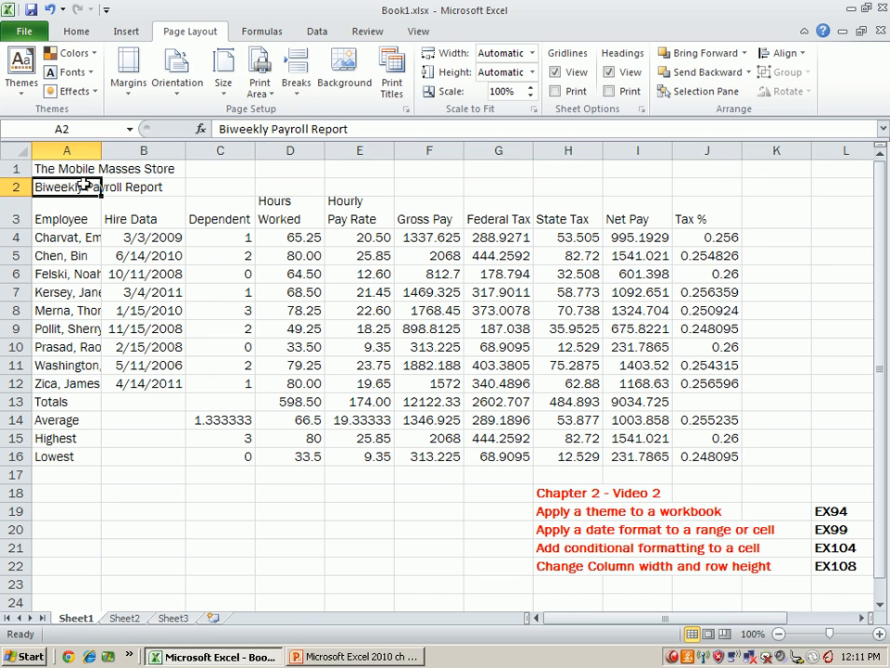
pyautogui.click(80, 172)
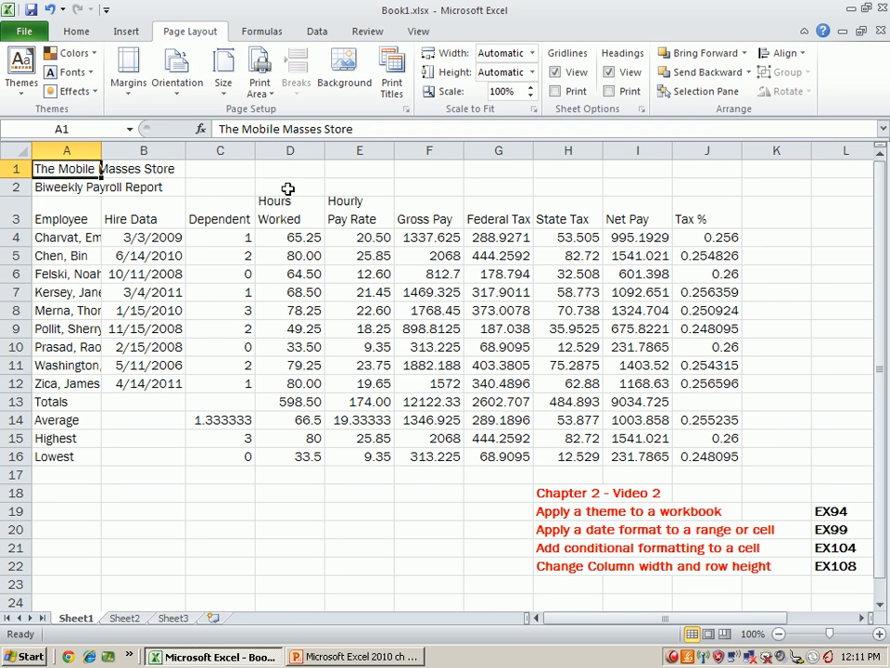
pyautogui.moveTo(69, 167); pyautogui.dragTo(705, 148)
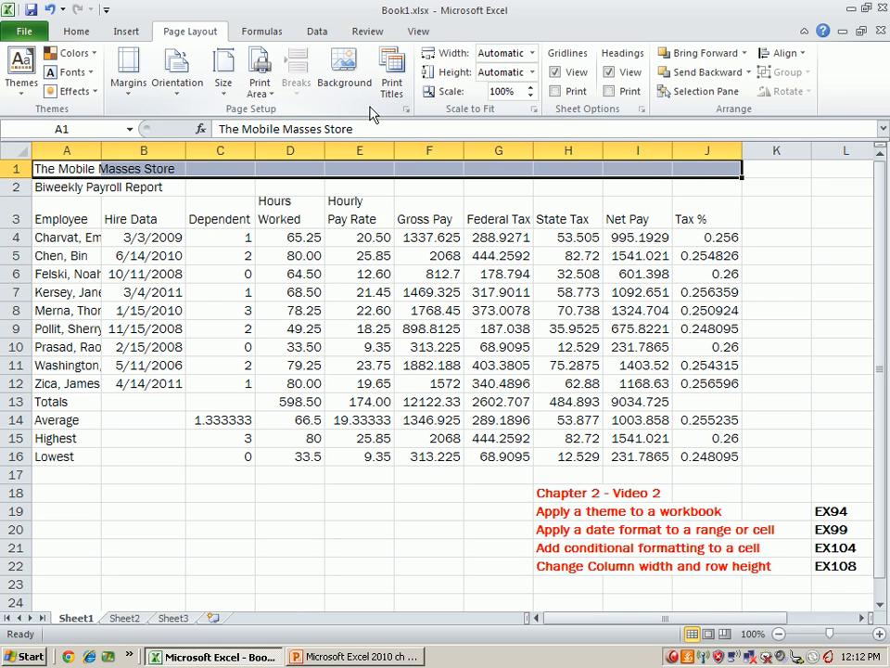
pyautogui.click(78, 34)
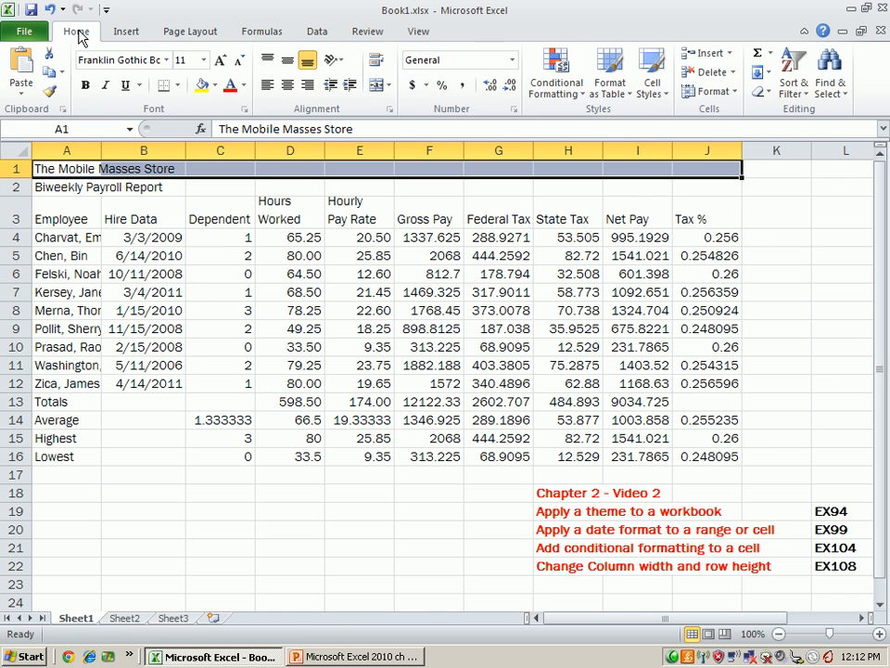
pyautogui.click(388, 85)
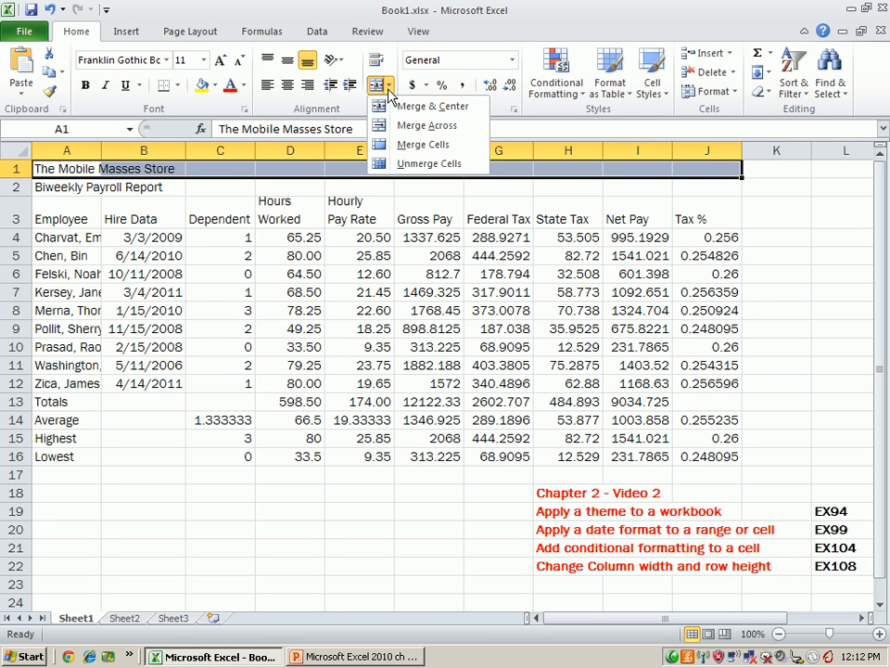
pyautogui.click(390, 109)
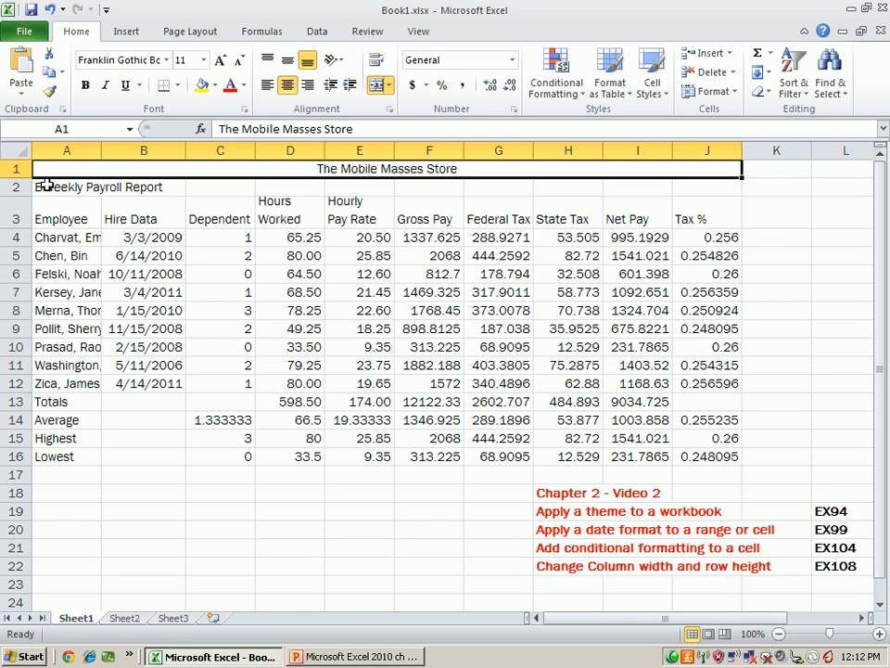
pyautogui.moveTo(37, 187); pyautogui.dragTo(704, 191)
pyautogui.click(376, 85)
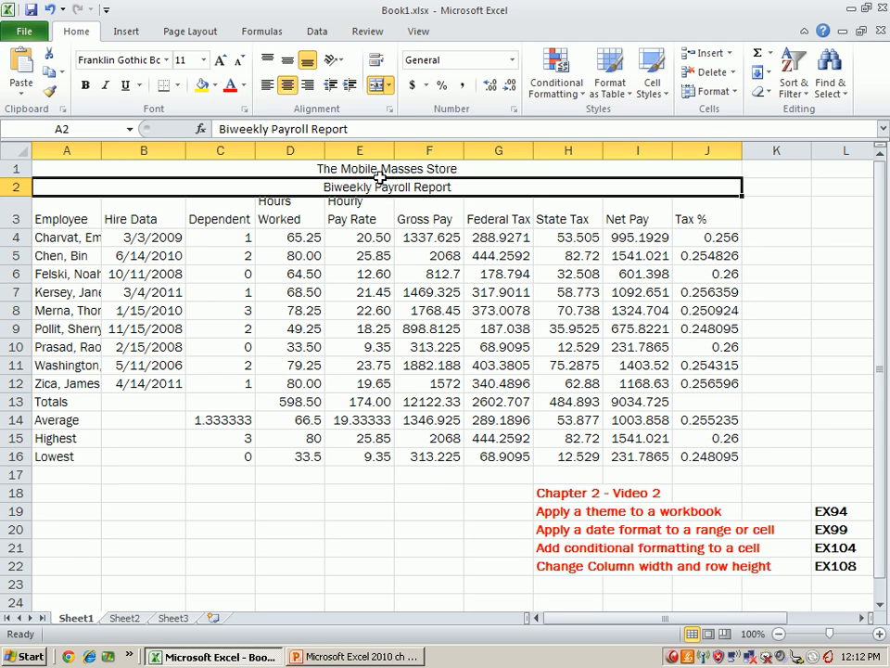
# - Set the two title rows, A1:J2, to font size 20 and make them bold
pyautogui.click(52, 170)
pyautogui.moveTo(52, 170); pyautogui.dragTo(658, 191)
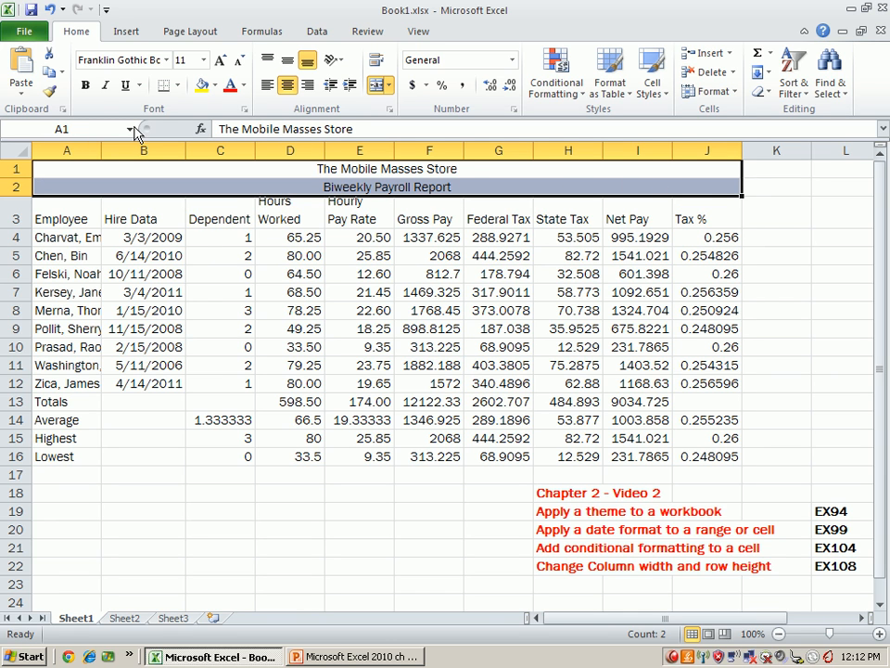
pyautogui.click(220, 62)
pyautogui.click(219, 61)
pyautogui.click(220, 62)
pyautogui.click(219, 61)
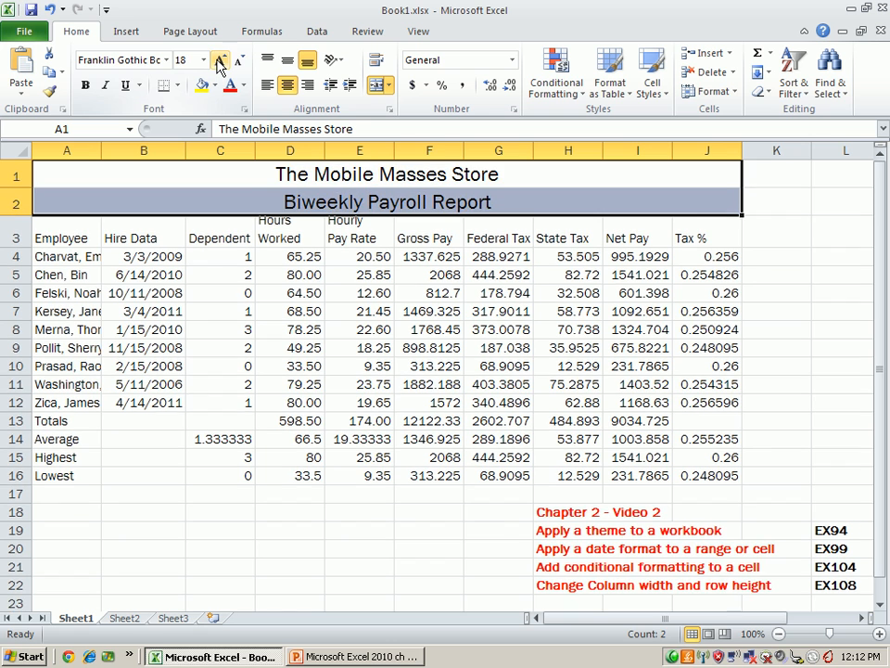
pyautogui.click(219, 61)
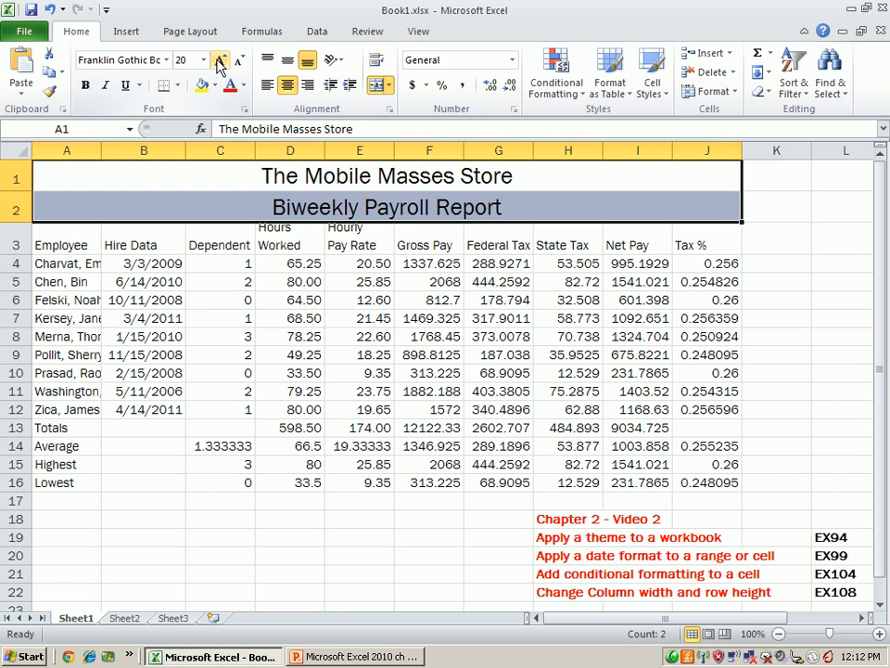
pyautogui.click(86, 86)
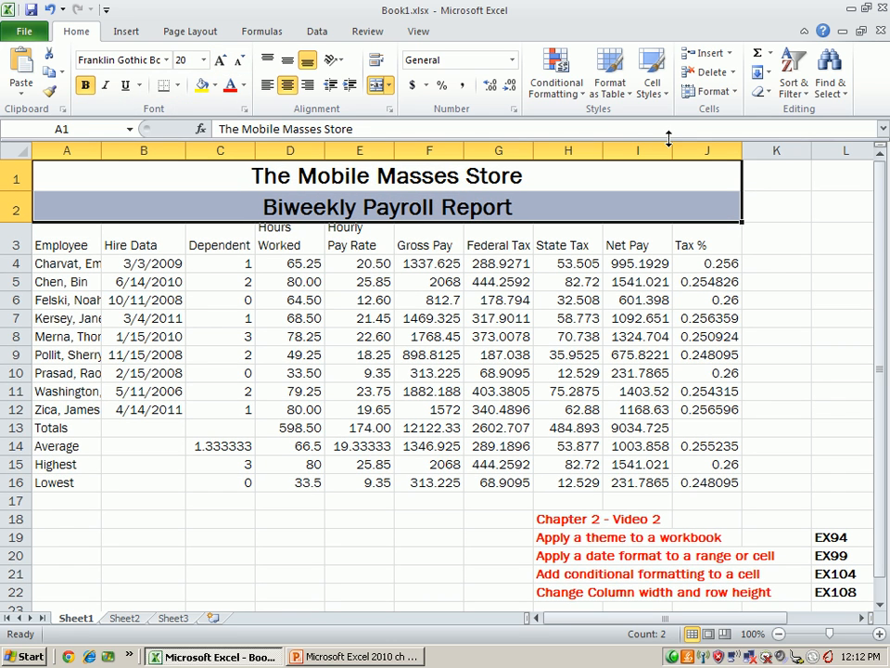
# - Fill the two title rows, A1:J2, with a light orange theme color
pyautogui.click(652, 76)
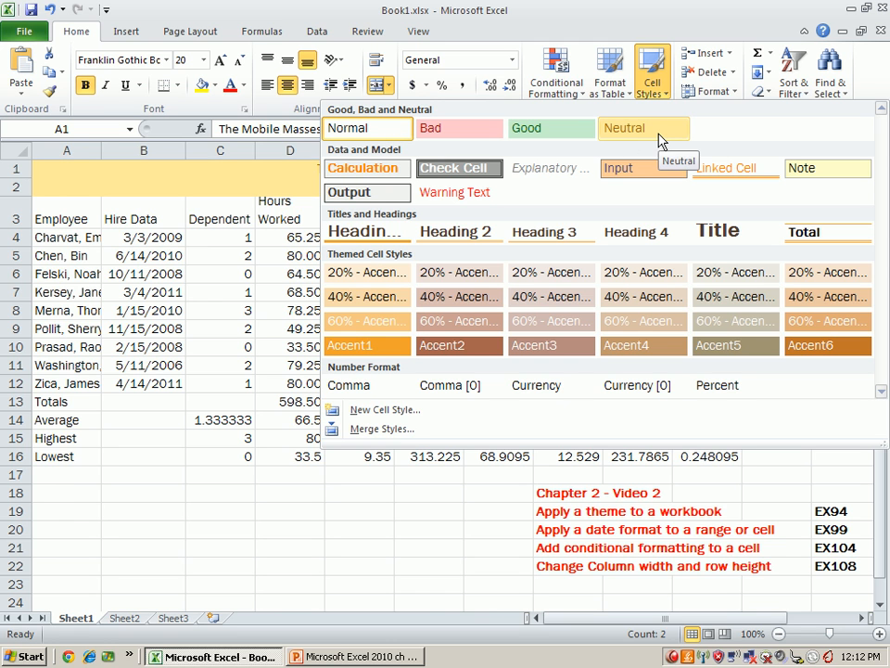
pyautogui.click(865, 88)
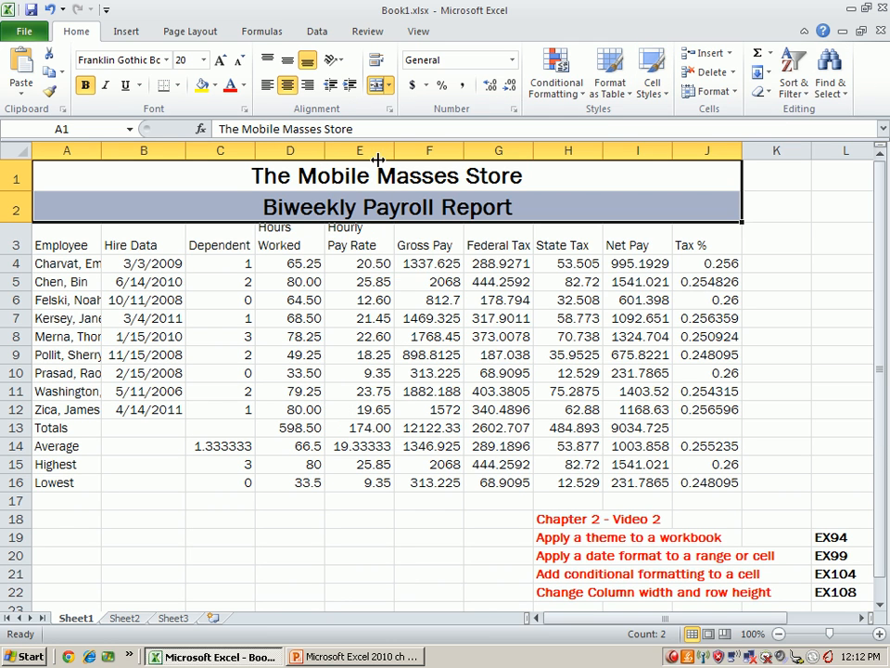
pyautogui.click(213, 86)
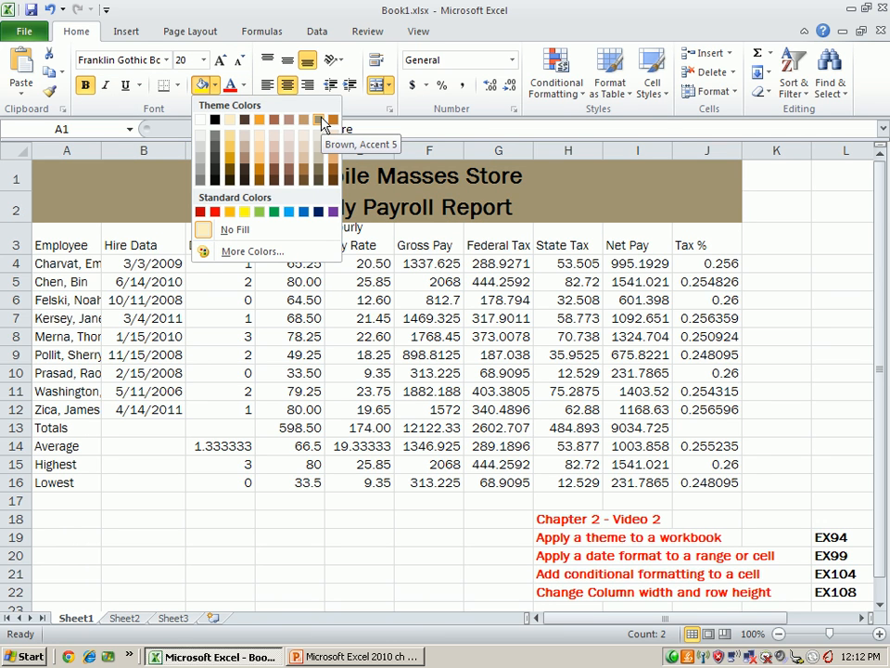
pyautogui.click(259, 156)
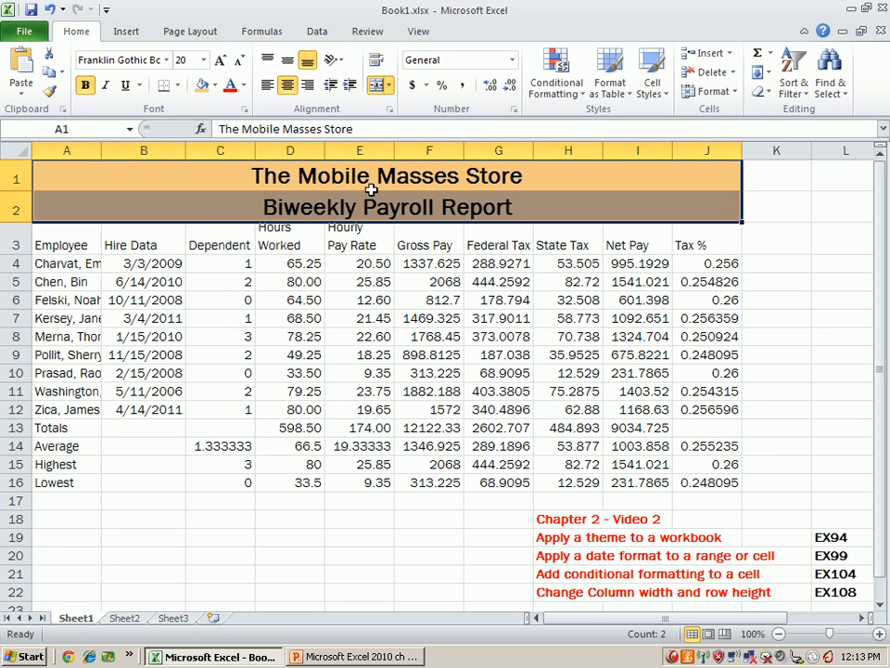
pyautogui.click(232, 195)
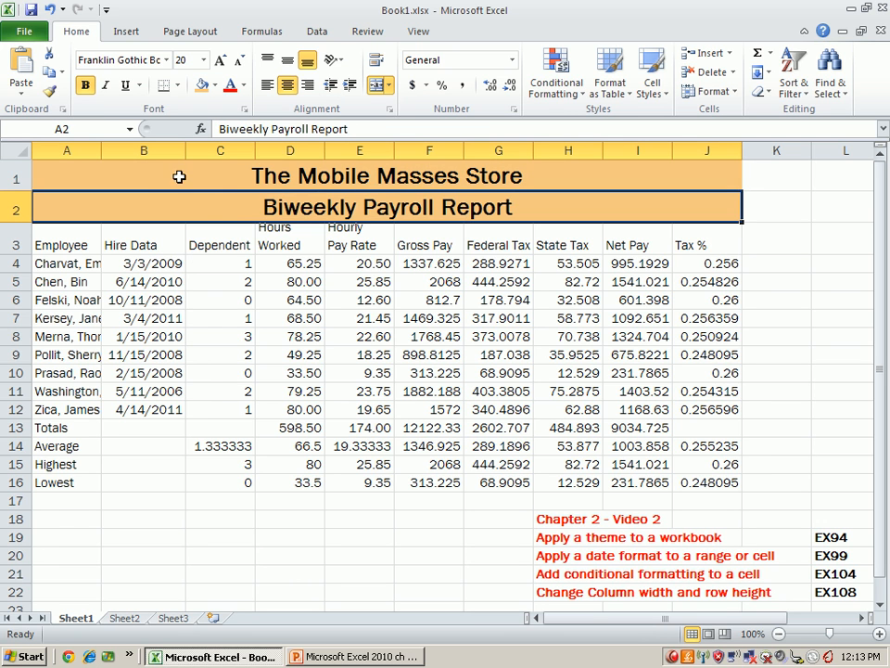
# - Add a Thick Box Border around the title rows A1:J2
pyautogui.moveTo(57, 173); pyautogui.dragTo(627, 209)
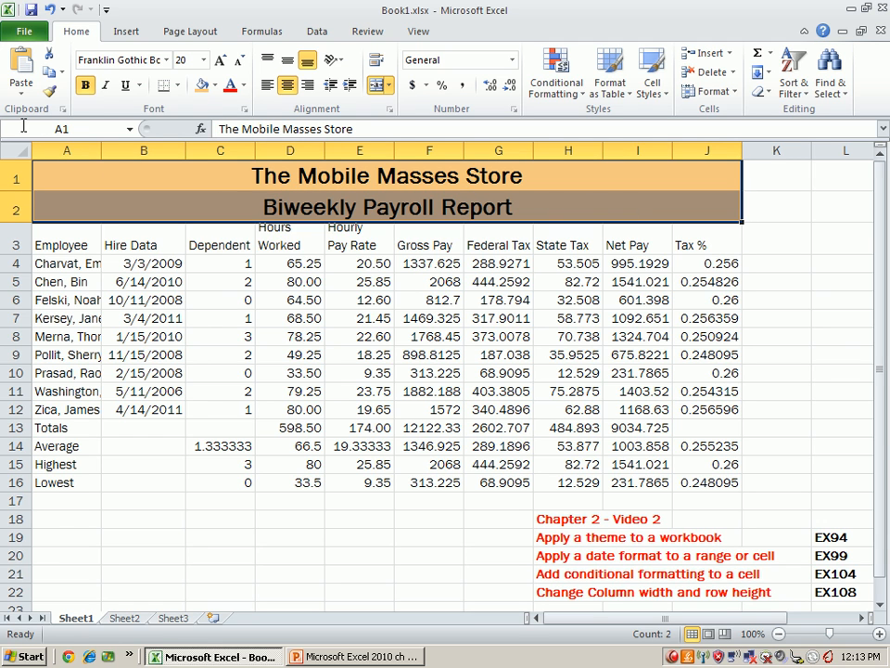
pyautogui.click(178, 85)
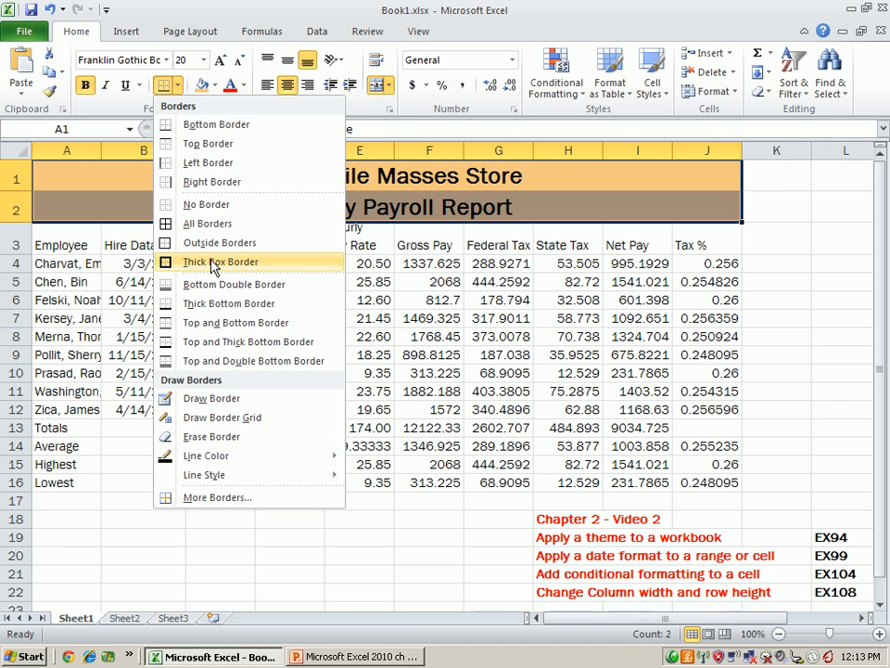
pyautogui.click(245, 263)
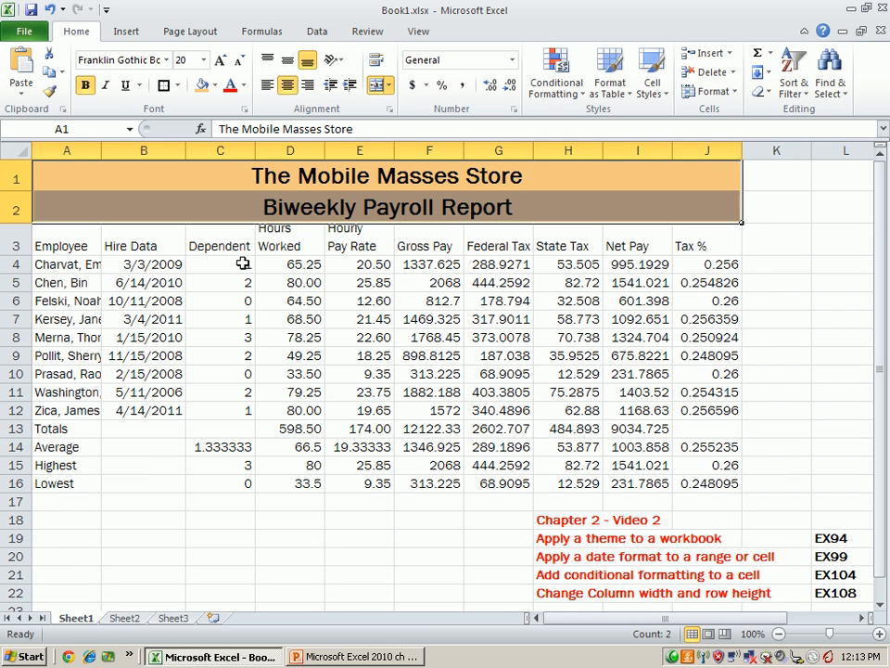
pyautogui.click(763, 208)
pyautogui.click(787, 179)
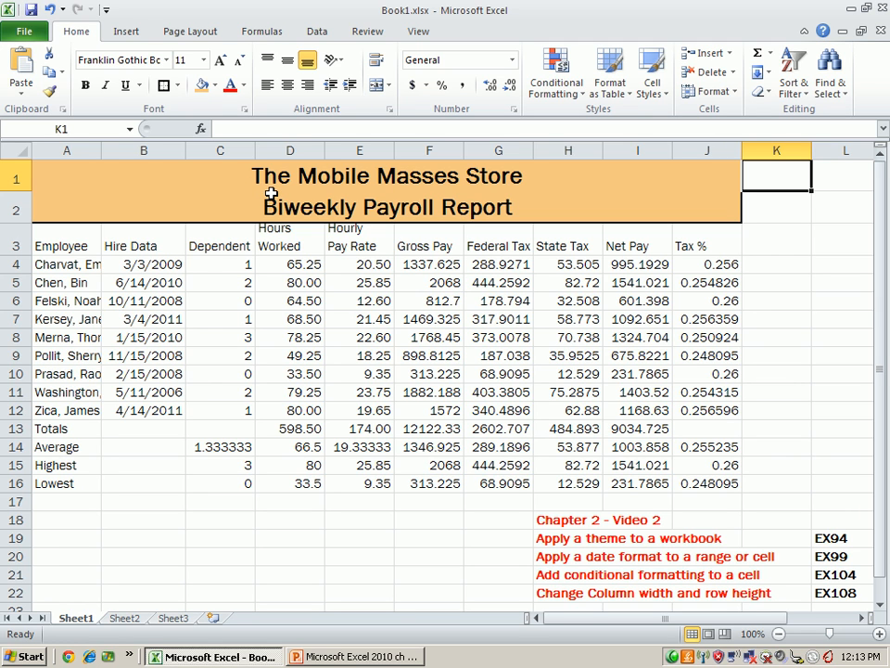
# - Apply the Heading 3 cell style to the column headings in A3:J3
pyautogui.moveTo(92, 241); pyautogui.dragTo(699, 236)
pyautogui.click(652, 78)
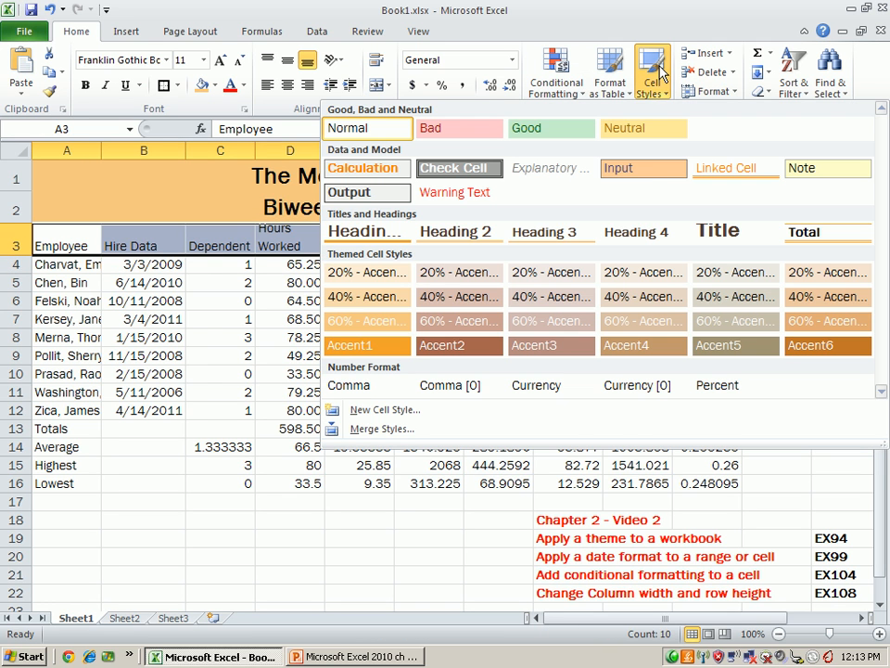
pyautogui.click(571, 231)
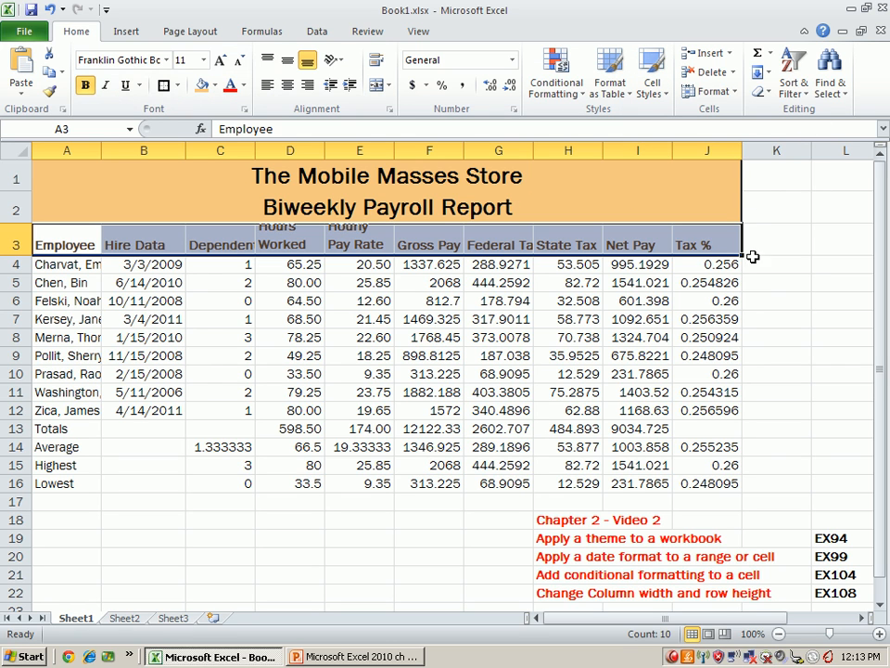
pyautogui.click(803, 263)
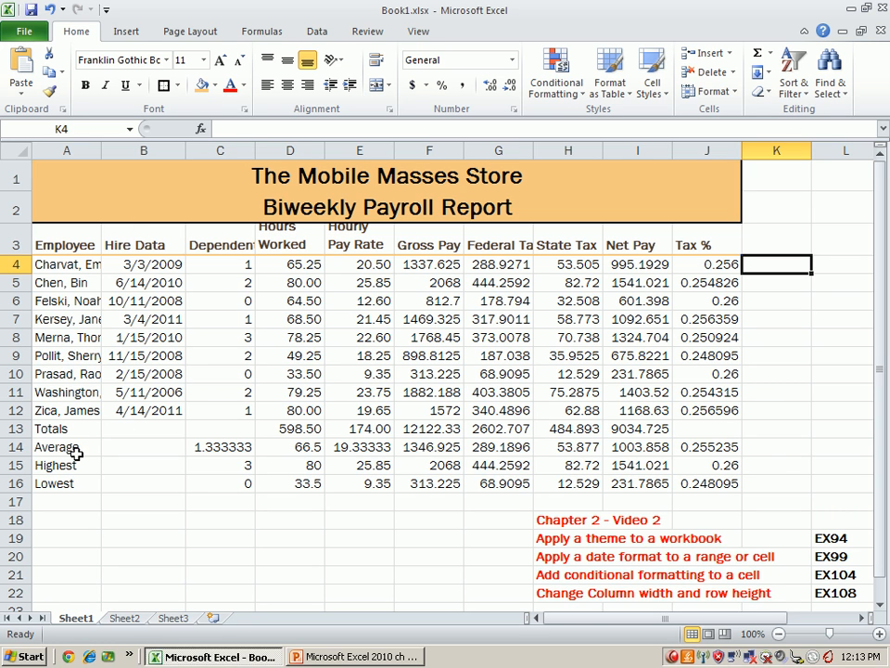
# - Bold the summary labels in A13:A16 and apply the Total cell style to the totals row A13:J13
pyautogui.moveTo(68, 430); pyautogui.dragTo(68, 483)
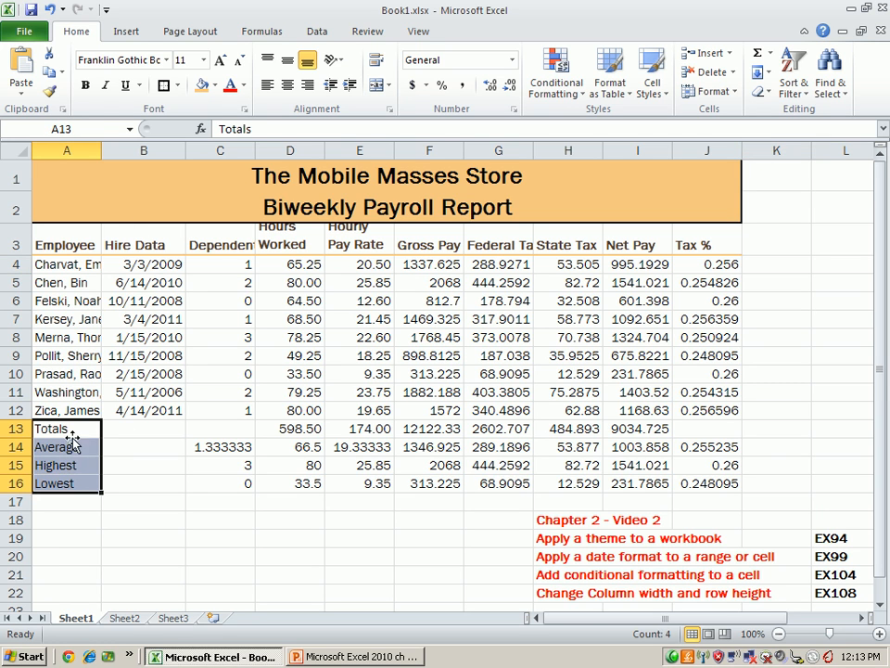
pyautogui.click(85, 85)
pyautogui.moveTo(45, 429); pyautogui.dragTo(705, 431)
pyautogui.click(652, 85)
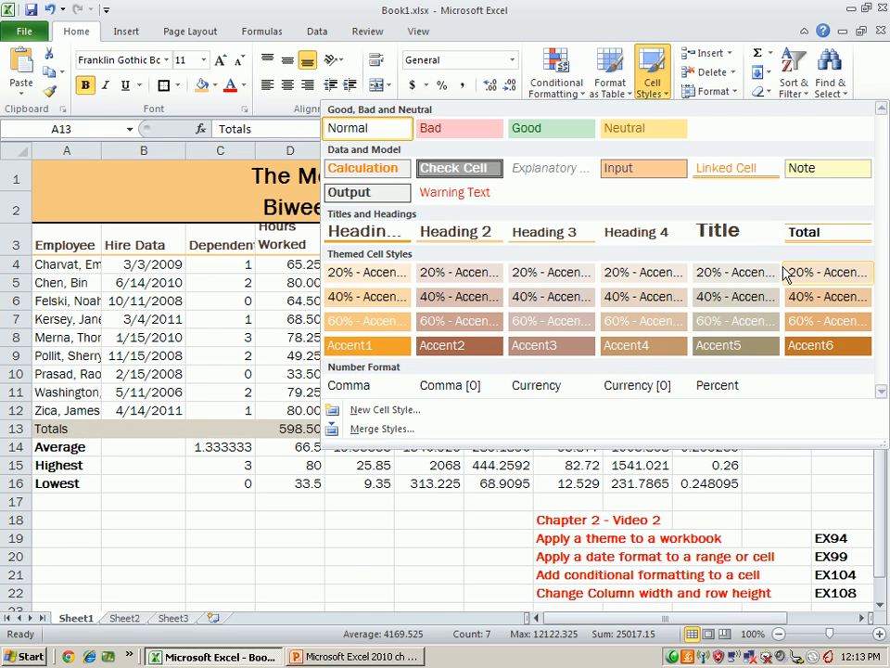
pyautogui.click(804, 232)
pyautogui.click(815, 337)
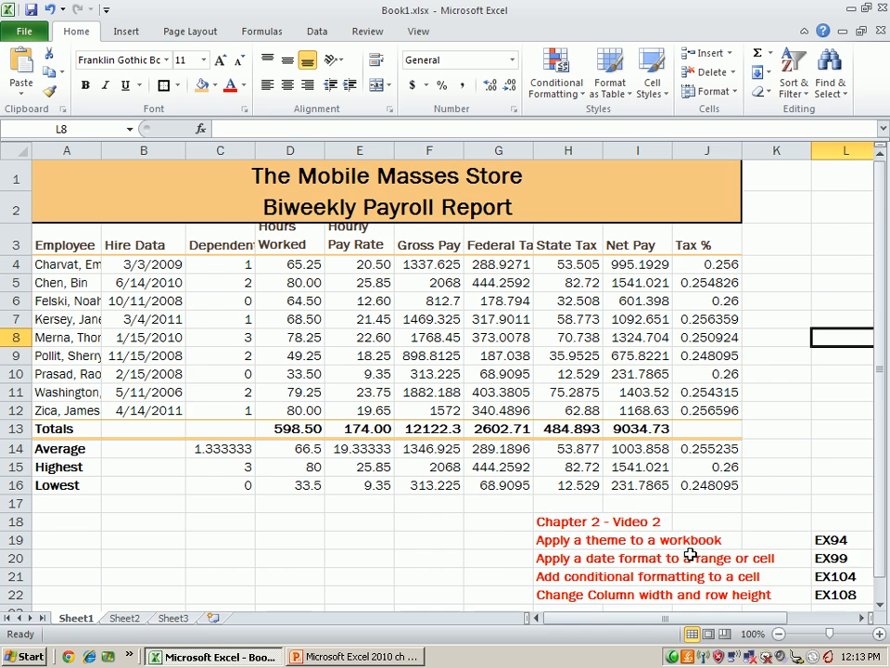
pyautogui.scroll(-1, 520, 498)
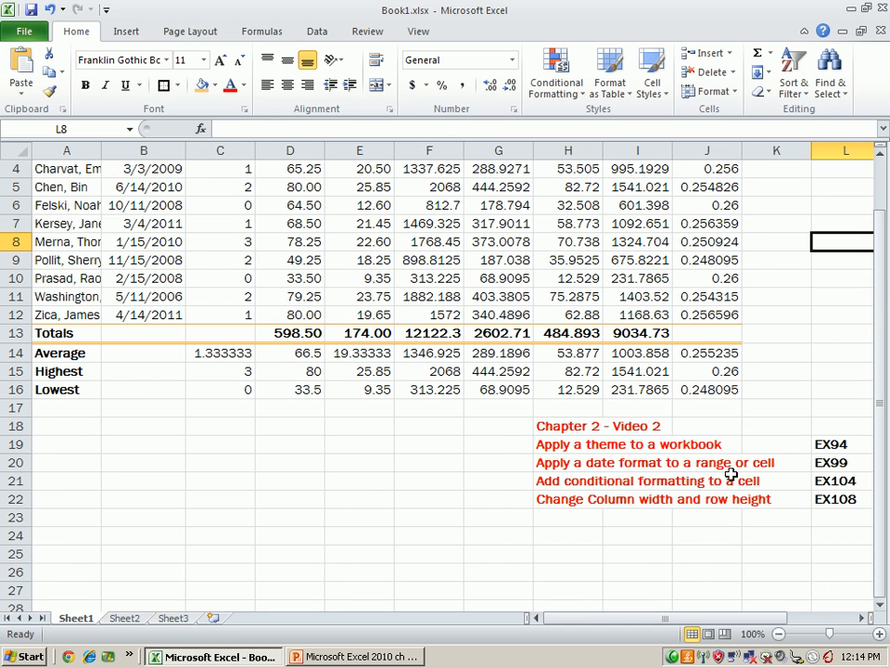
# - Format the hire dates in B4:B12 with the 3/14/01 date type
pyautogui.scroll(1, 781, 478)
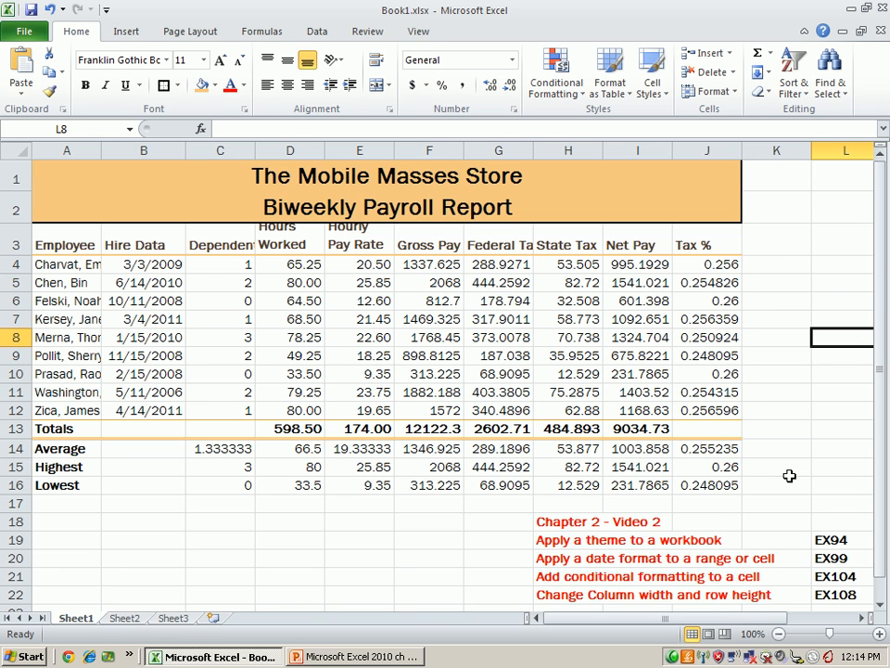
pyautogui.click(158, 265)
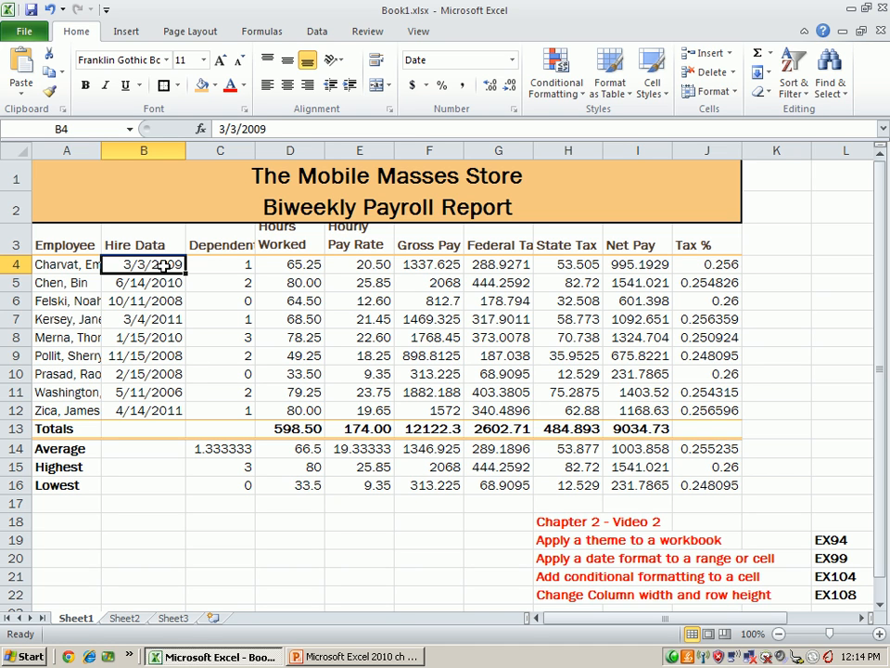
pyautogui.moveTo(164, 266); pyautogui.dragTo(165, 408)
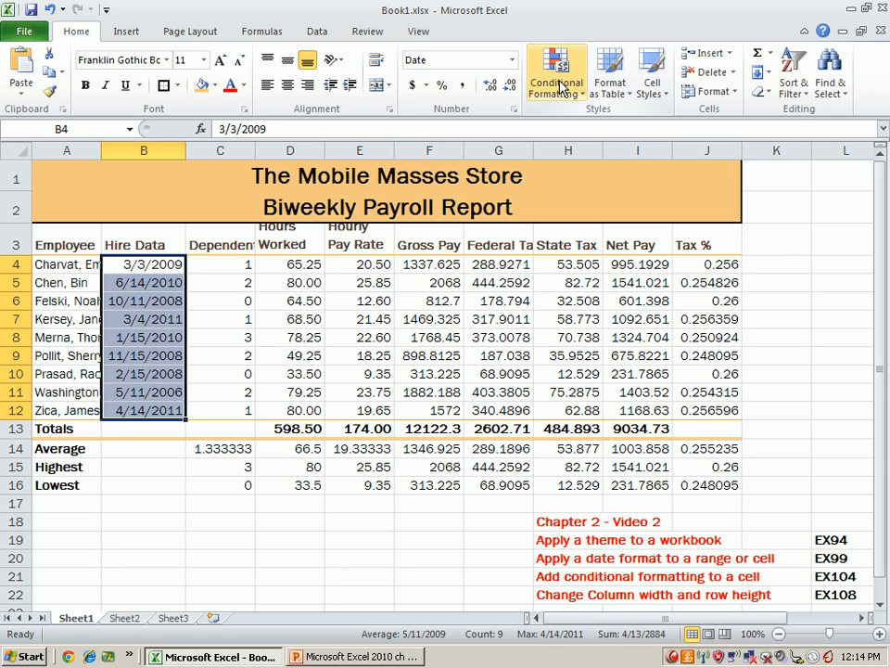
pyautogui.click(513, 63)
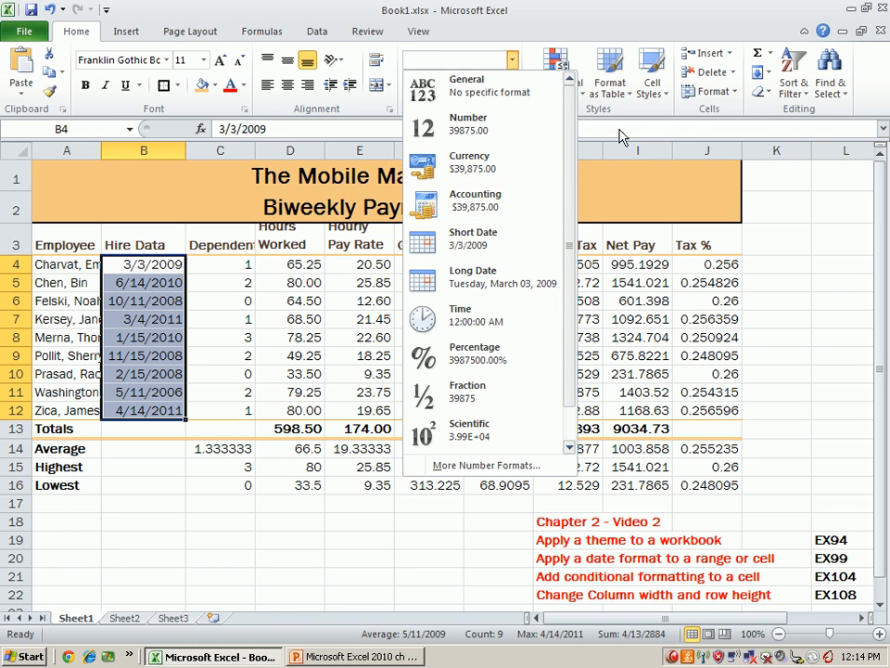
pyautogui.click(513, 58)
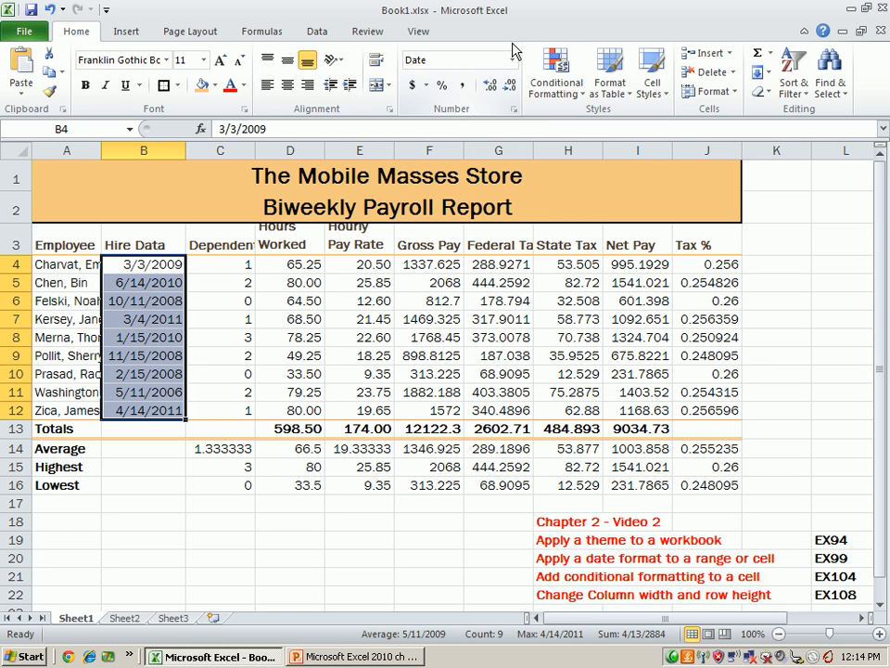
pyautogui.click(513, 110)
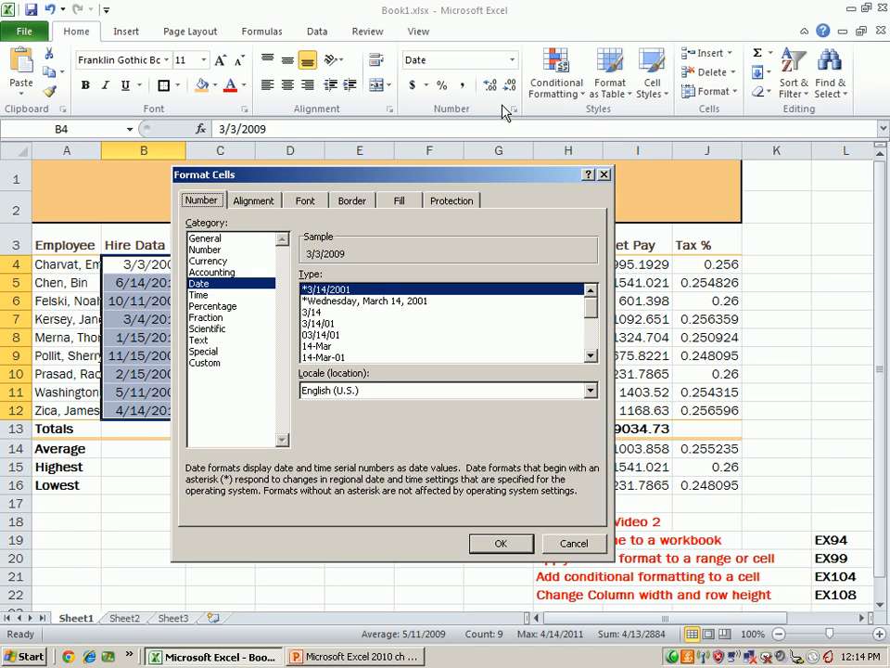
pyautogui.moveTo(301, 184); pyautogui.dragTo(416, 161)
pyautogui.click(327, 264)
pyautogui.click(477, 280)
pyautogui.click(449, 288)
pyautogui.click(449, 298)
pyautogui.click(450, 312)
pyautogui.click(454, 322)
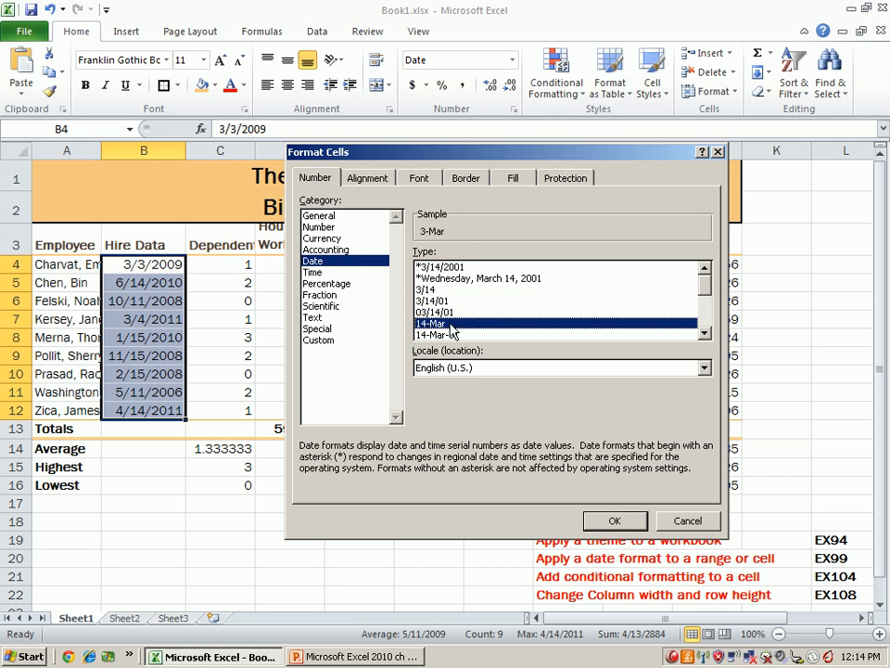
pyautogui.scroll(-1, 475, 326)
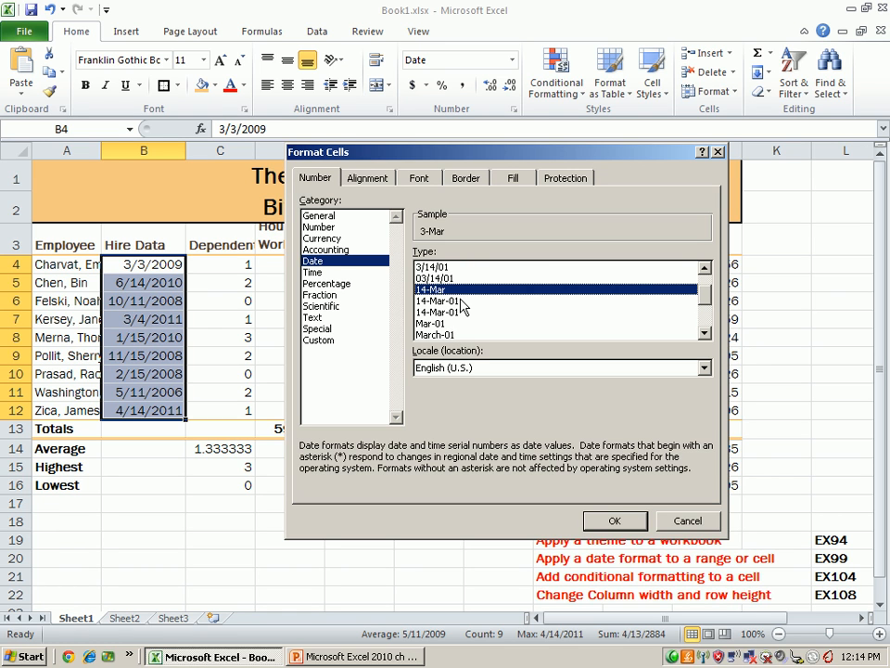
pyautogui.scroll(1, 461, 306)
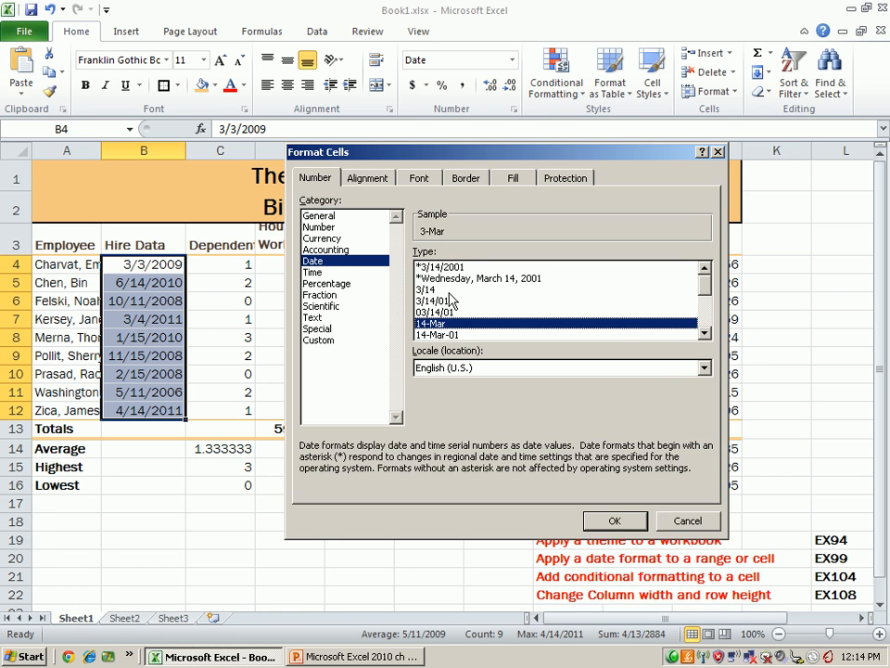
pyautogui.click(445, 301)
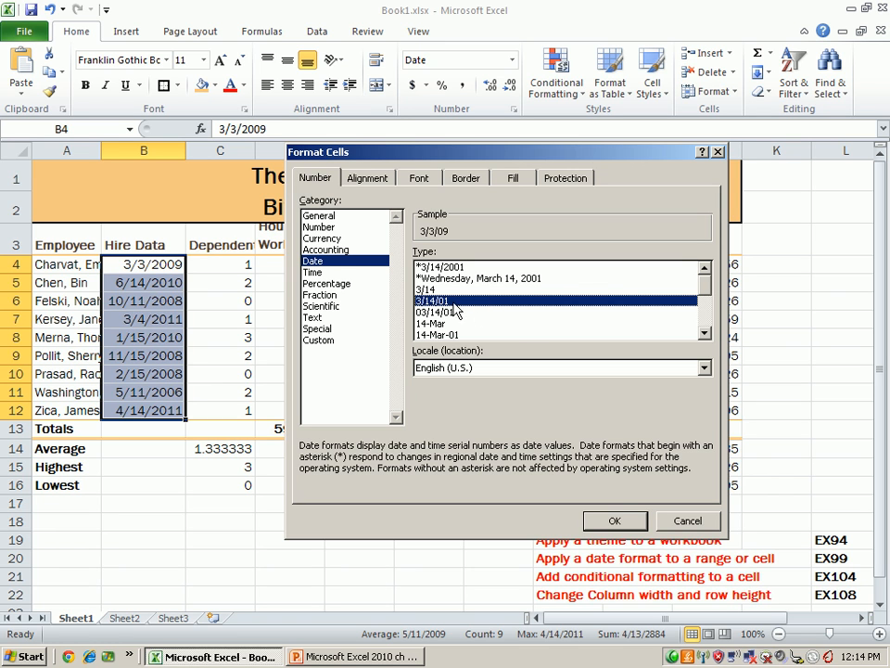
pyautogui.click(619, 524)
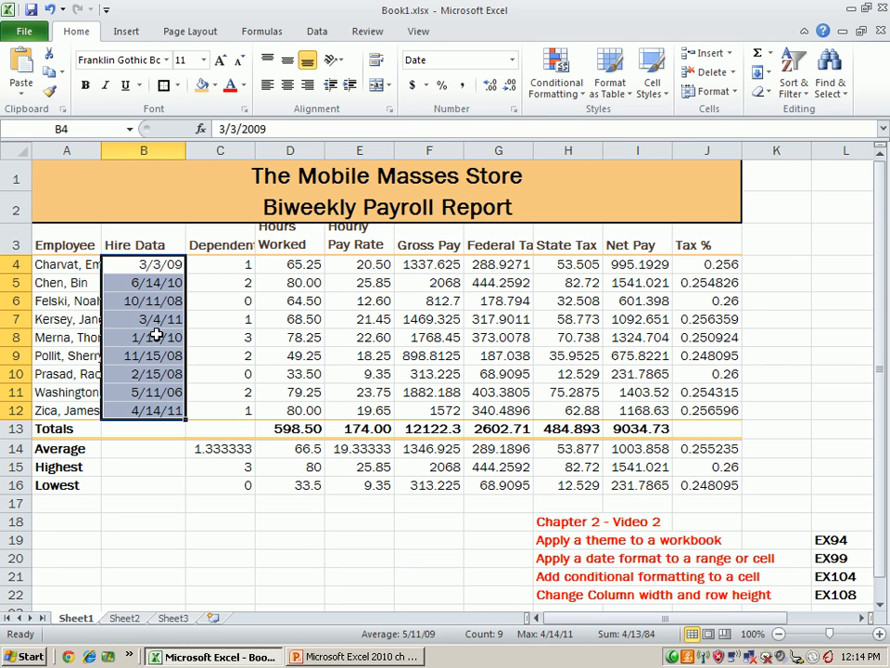
# - Format the pay amounts in E4:I13 with two decimal places, comma separators and the dollar Accounting number format
pyautogui.click(311, 266)
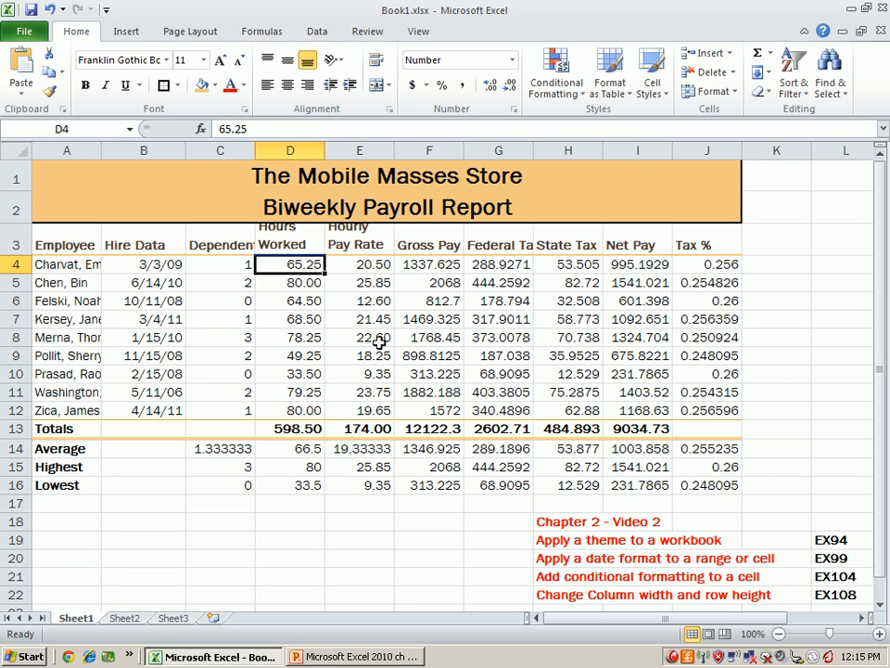
pyautogui.click(361, 265)
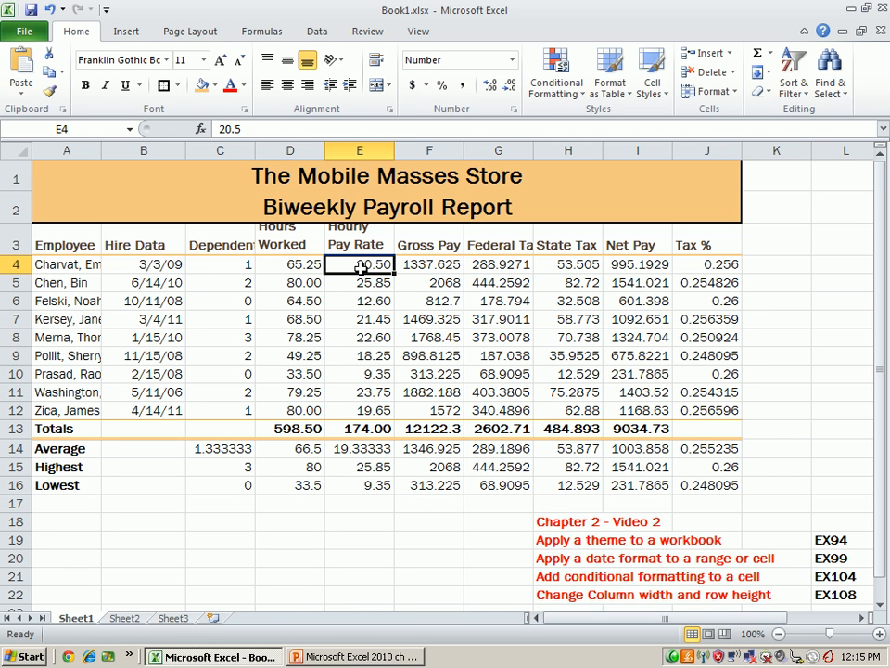
pyautogui.moveTo(351, 262); pyautogui.dragTo(646, 422)
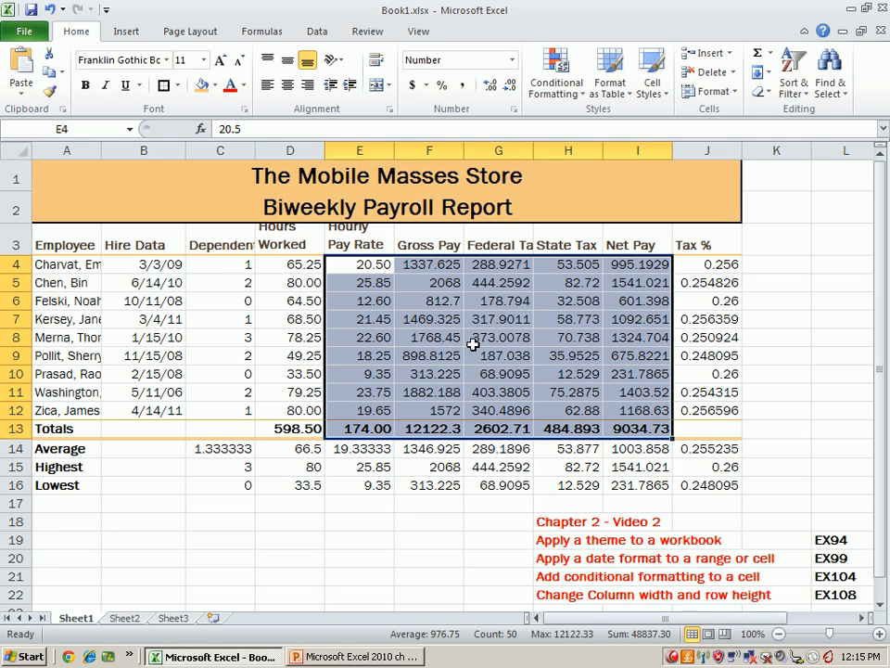
pyautogui.click(509, 90)
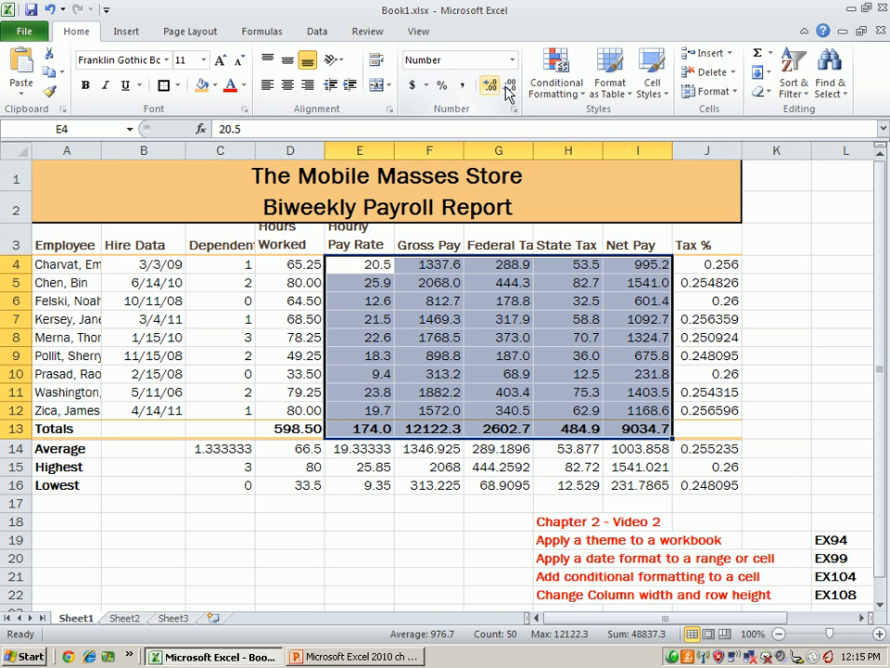
pyautogui.click(490, 87)
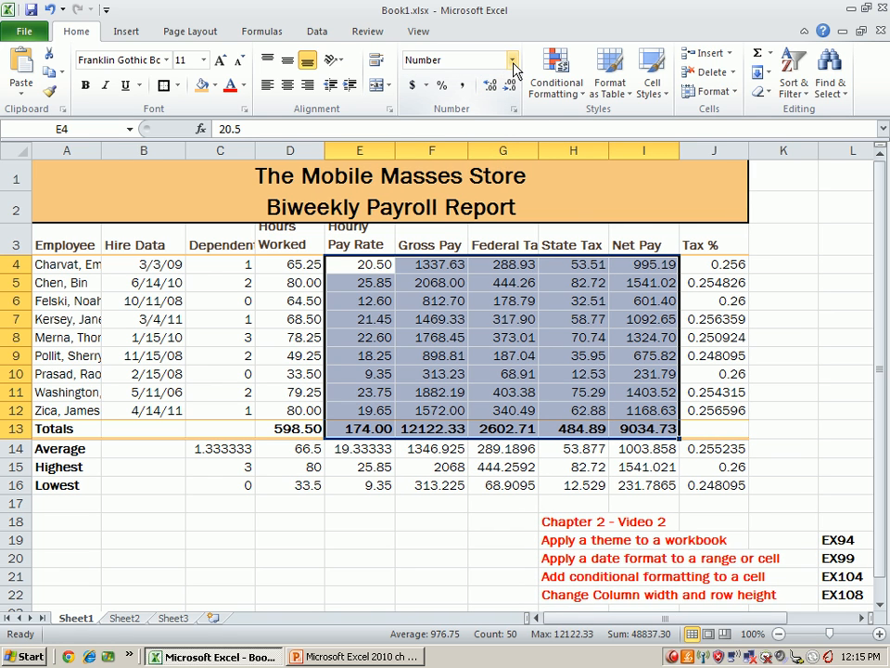
pyautogui.click(462, 85)
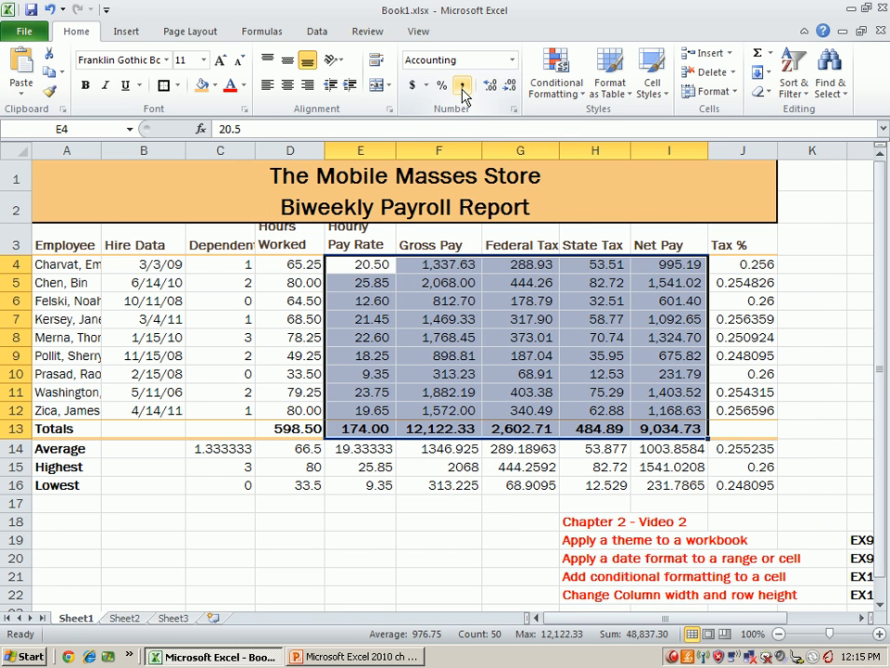
pyautogui.click(412, 85)
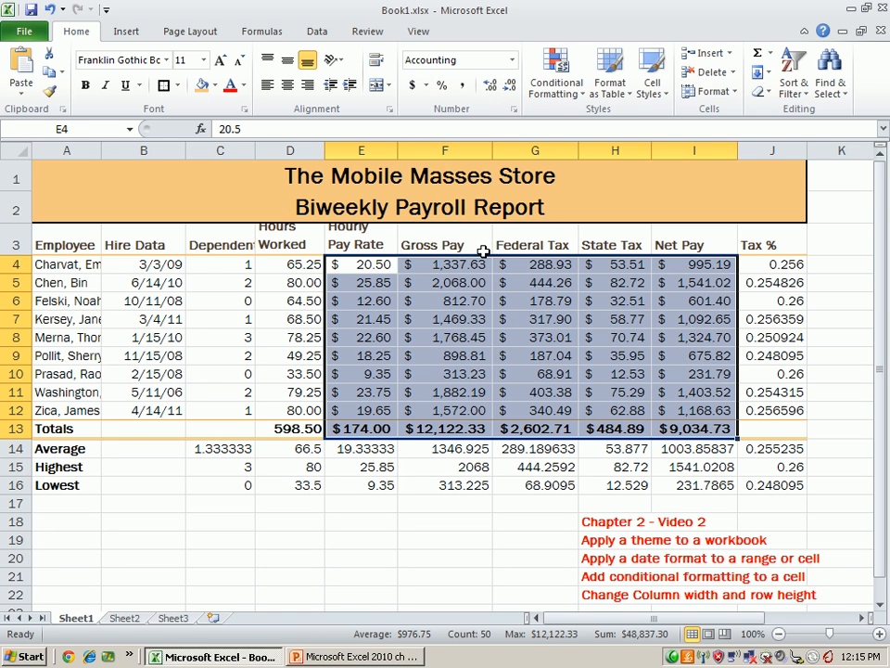
# - Set the Accounting symbol to None for the amounts in E5:I12, below the first employee row
pyautogui.click(436, 302)
pyautogui.moveTo(374, 282); pyautogui.dragTo(696, 403)
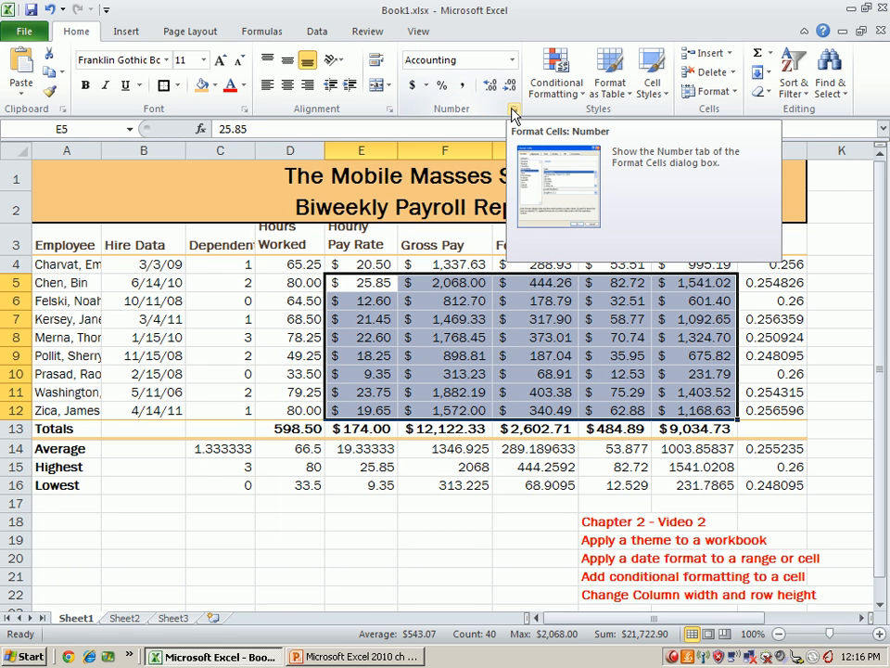
pyautogui.click(513, 110)
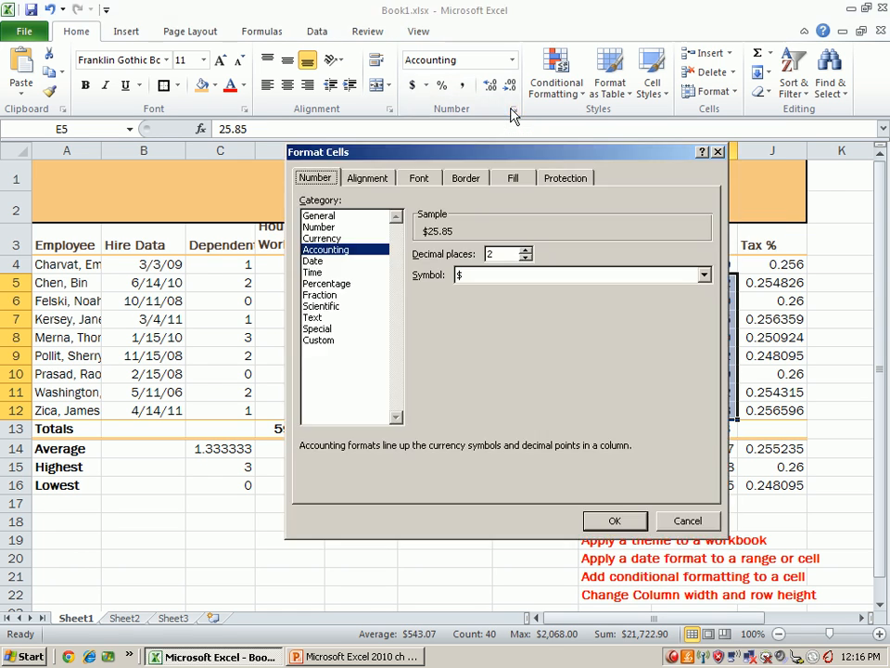
pyautogui.click(703, 274)
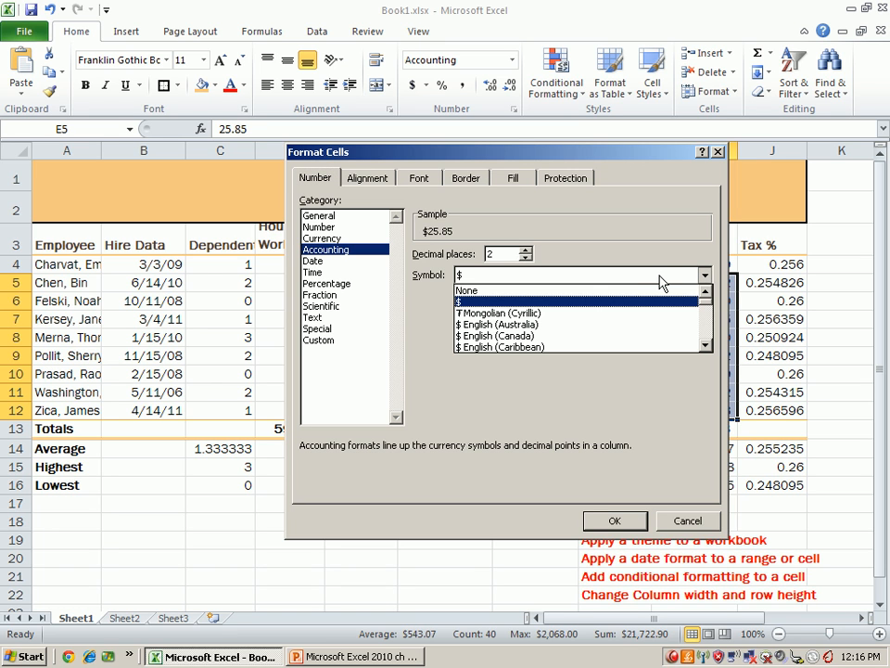
pyautogui.click(581, 290)
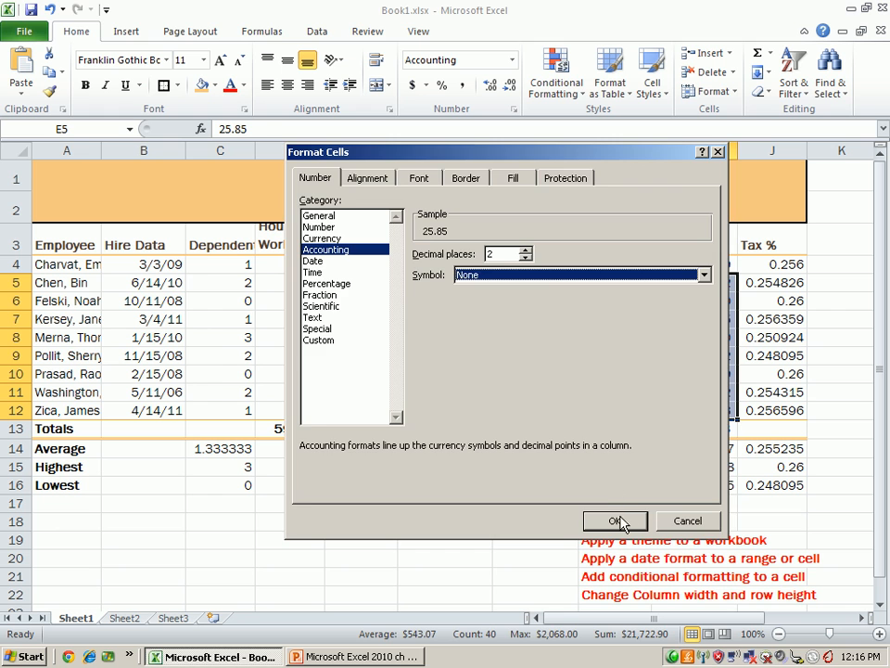
pyautogui.click(621, 519)
pyautogui.click(561, 283)
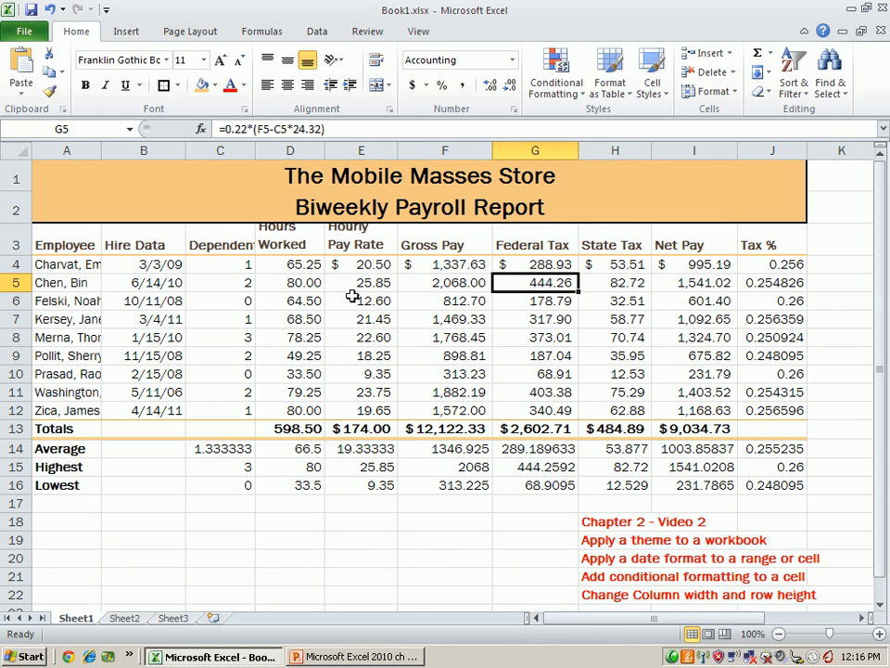
pyautogui.moveTo(360, 283); pyautogui.dragTo(698, 399)
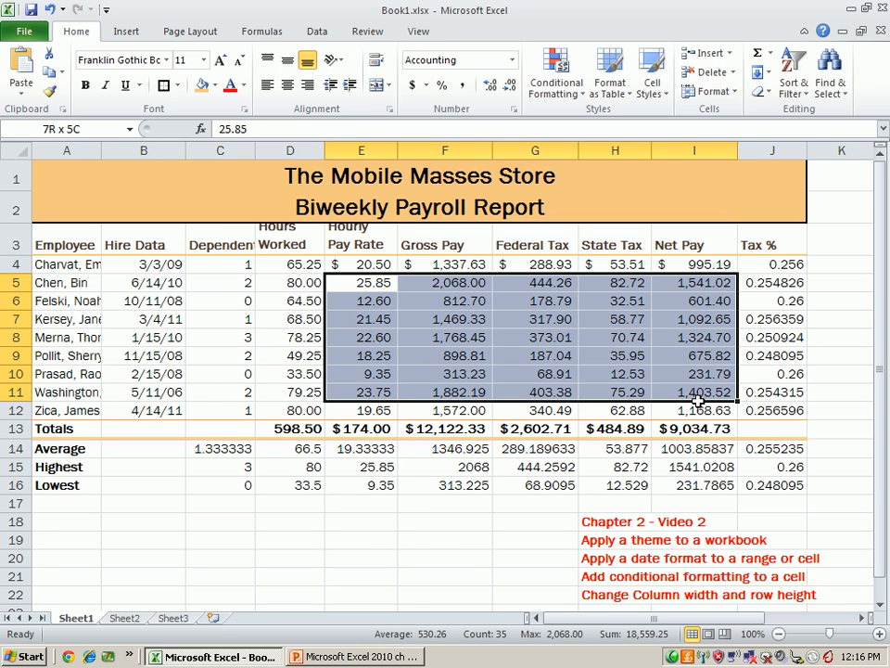
pyautogui.click(858, 266)
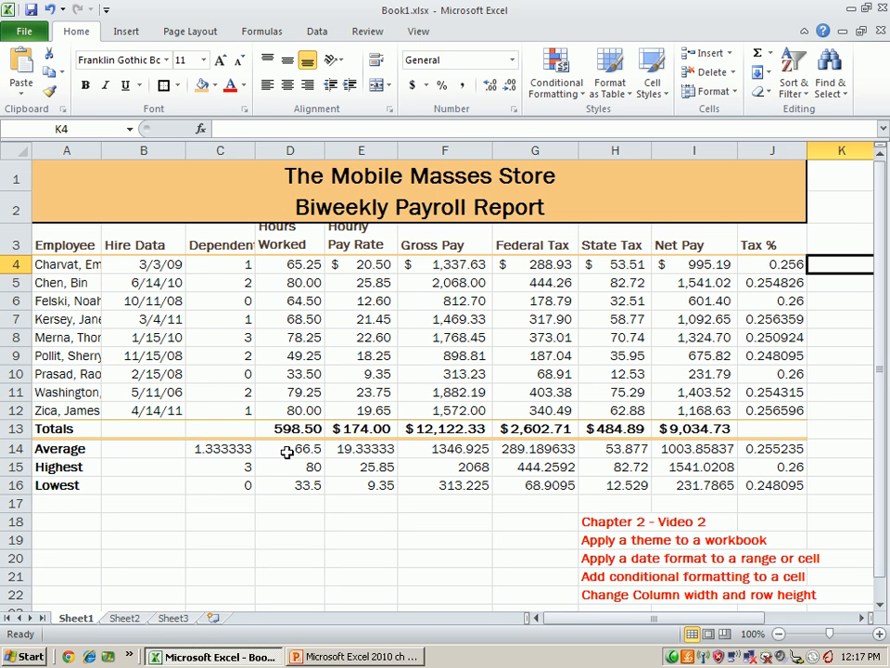
# - Show the hours summaries in D14:D16 with two decimals and format E14:I16 as dollar Accounting with two decimals
pyautogui.moveTo(308, 450); pyautogui.dragTo(309, 484)
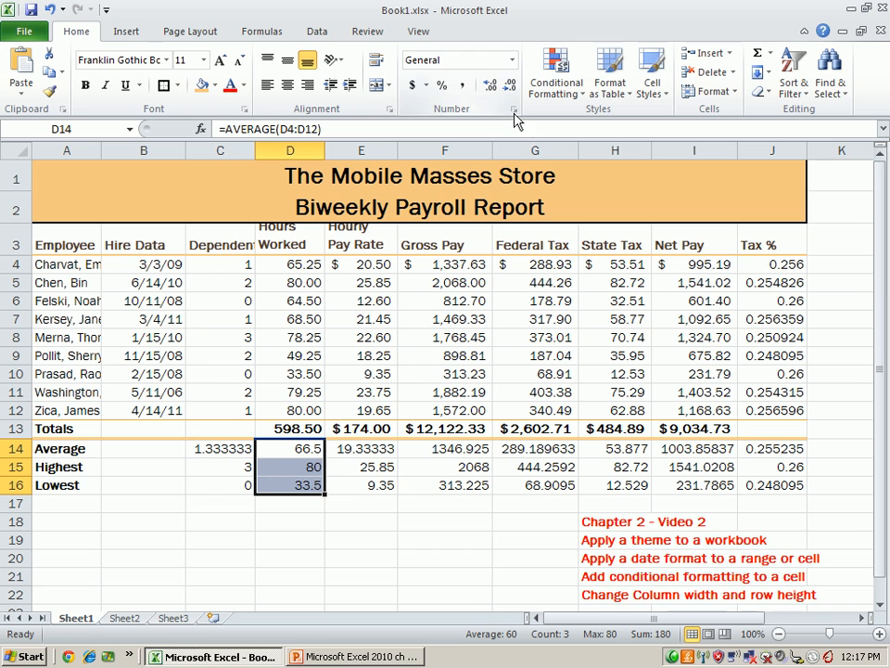
pyautogui.click(497, 87)
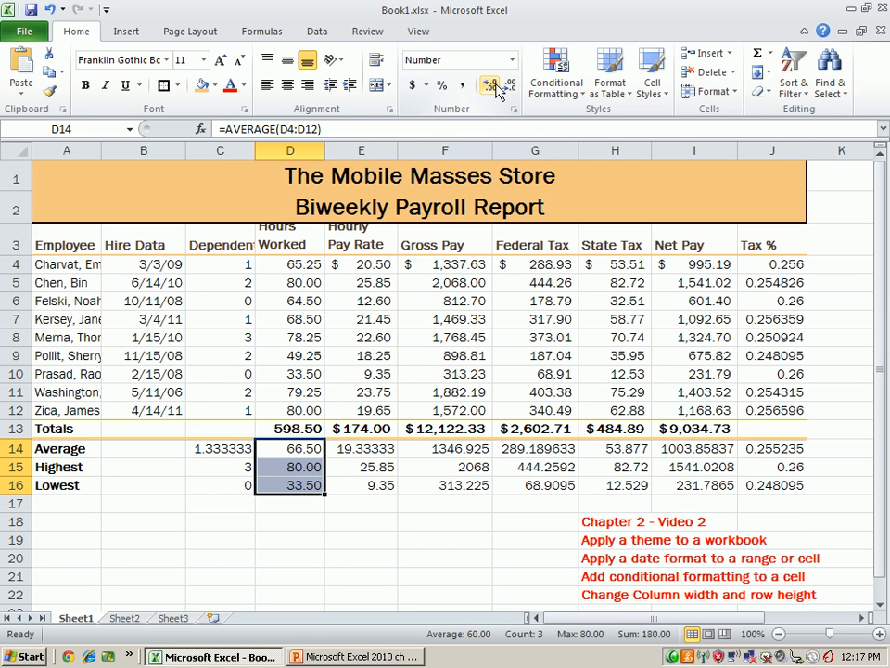
pyautogui.moveTo(366, 449); pyautogui.dragTo(689, 481)
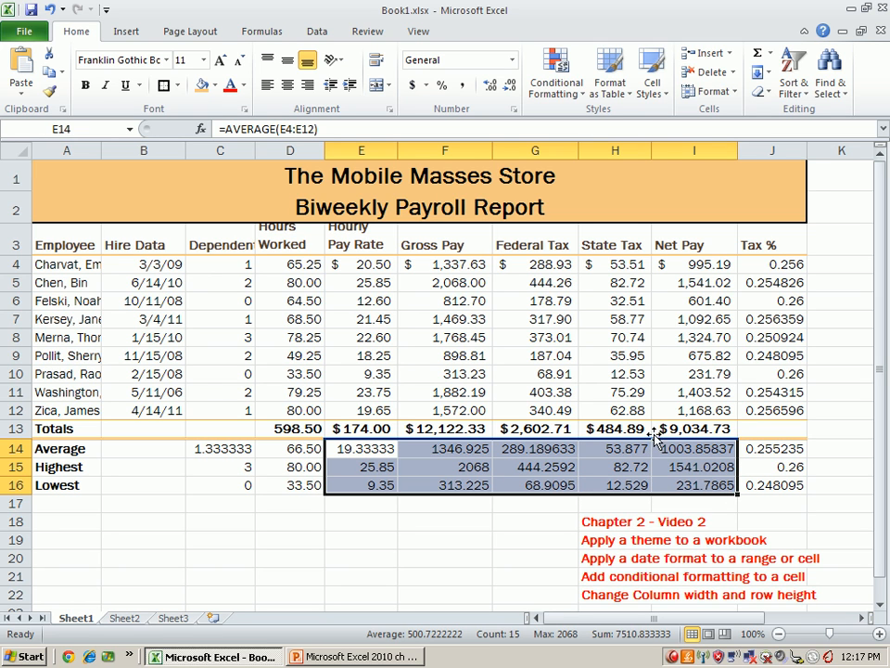
pyautogui.click(513, 90)
pyautogui.click(513, 90)
pyautogui.click(513, 90)
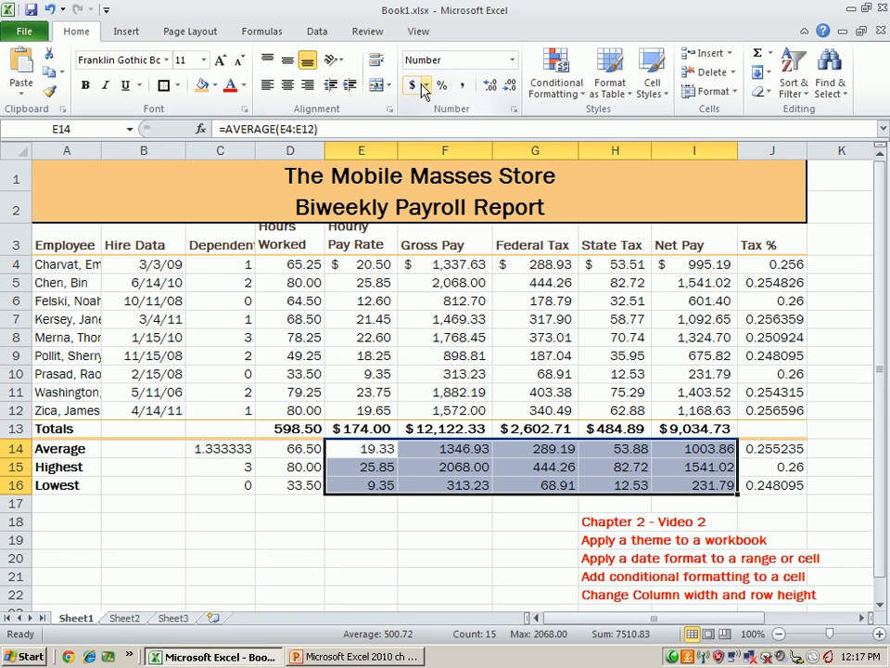
pyautogui.click(459, 89)
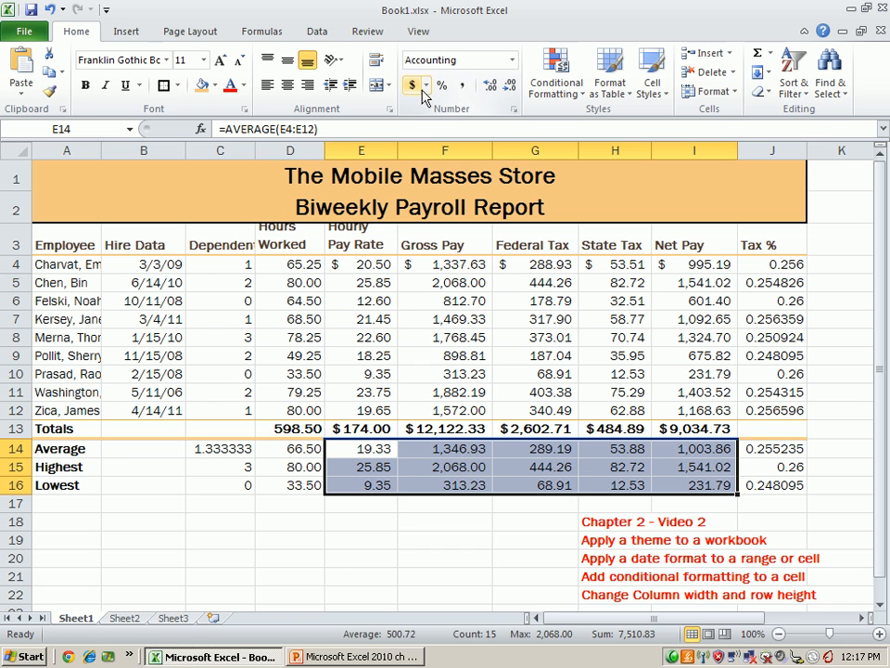
pyautogui.click(413, 88)
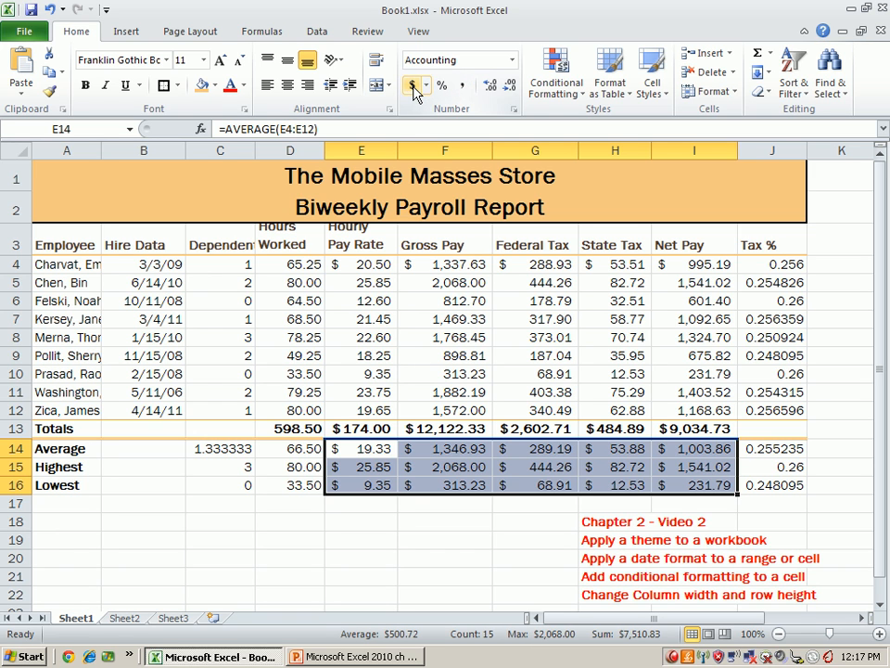
pyautogui.click(445, 520)
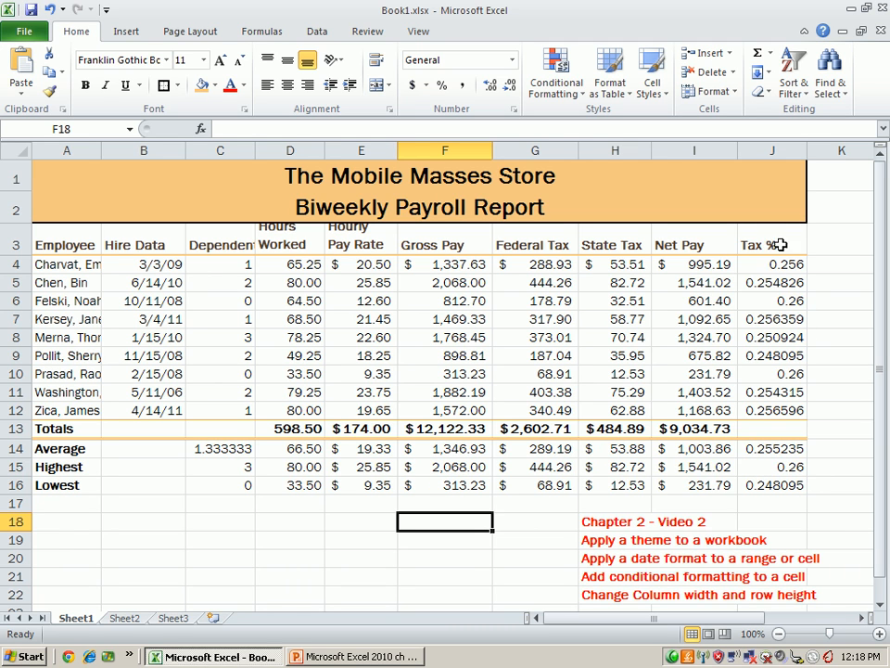
# - Format the Tax % values in J4:J16 as percentages with two decimal places
pyautogui.moveTo(789, 264); pyautogui.dragTo(789, 486)
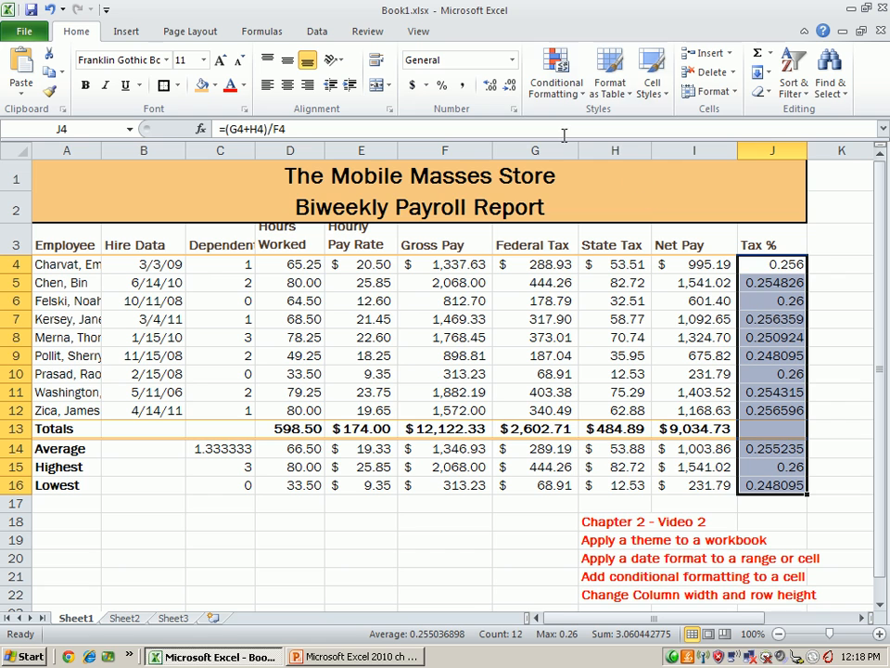
pyautogui.click(443, 86)
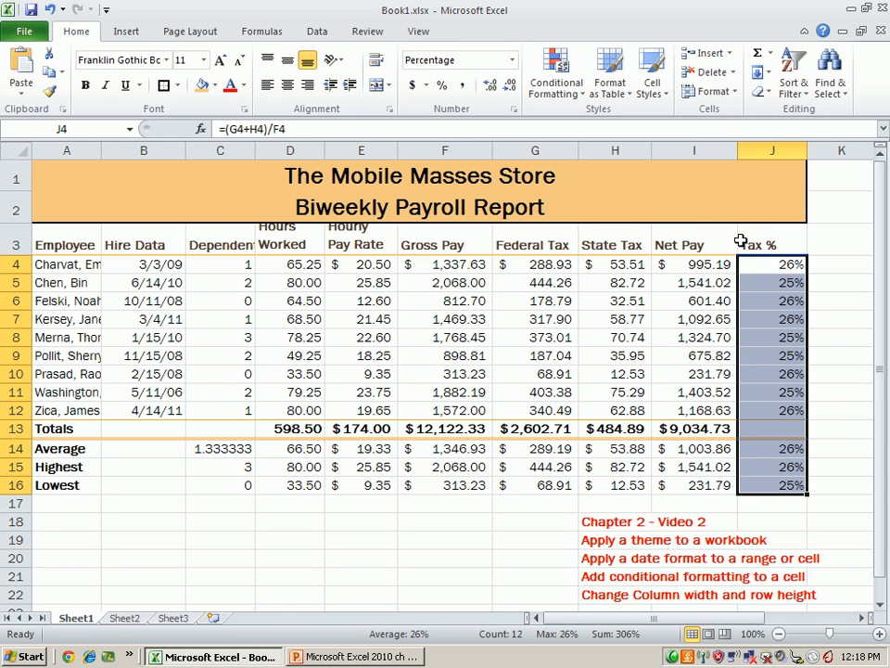
pyautogui.click(492, 93)
pyautogui.click(491, 93)
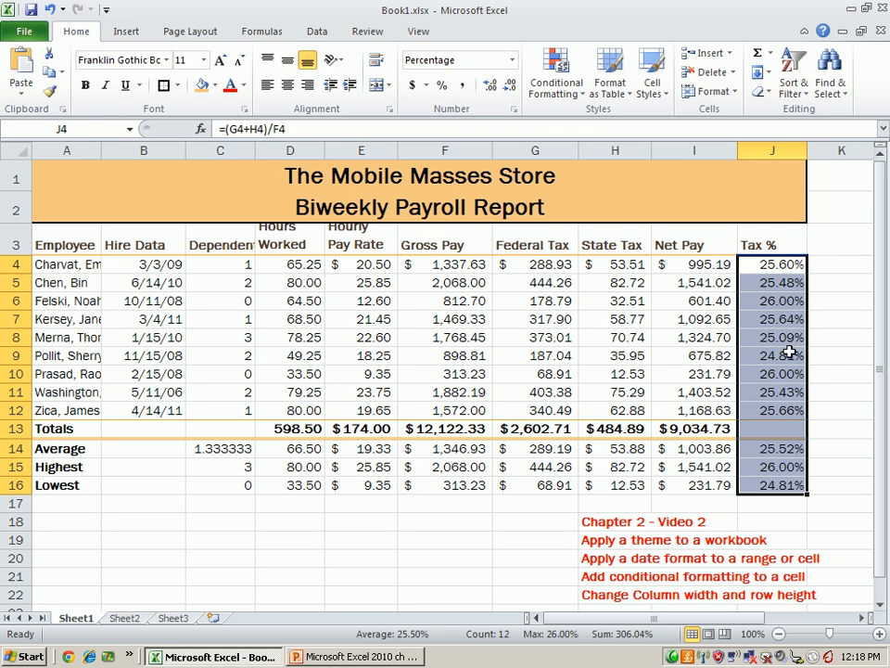
# - Look over the chapter topic list in rows 18 to 22 and its page references in column L
pyautogui.scroll(-1, 797, 347)
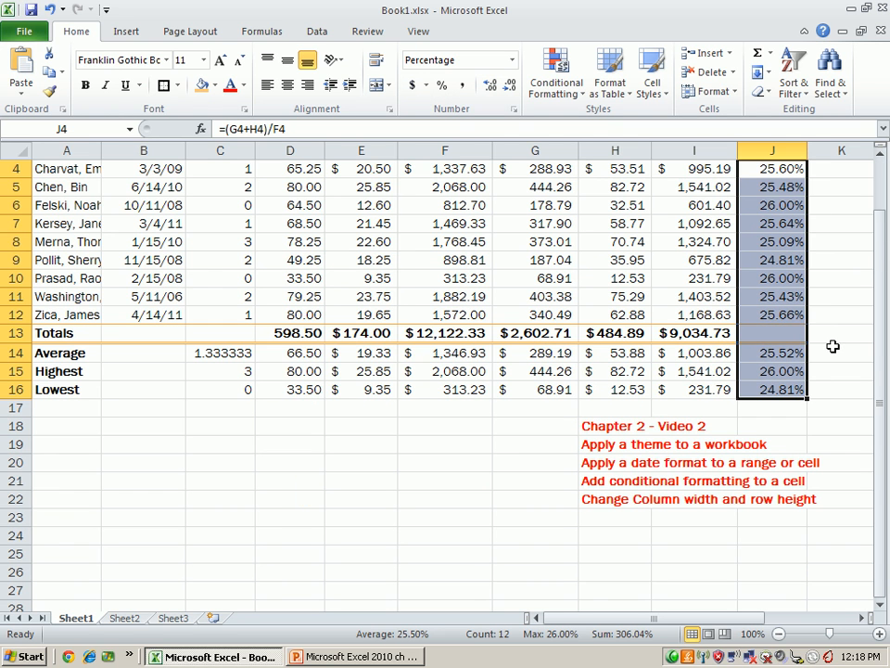
pyautogui.click(840, 345)
pyautogui.scroll(1, 839, 345)
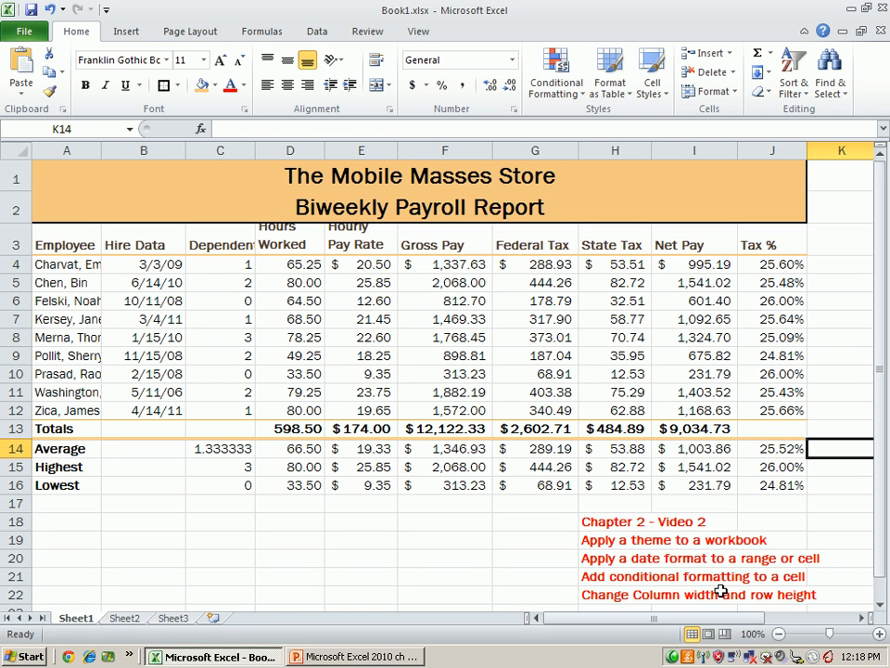
pyautogui.moveTo(741, 619); pyautogui.dragTo(787, 619)
pyautogui.scroll(-2, 657, 527)
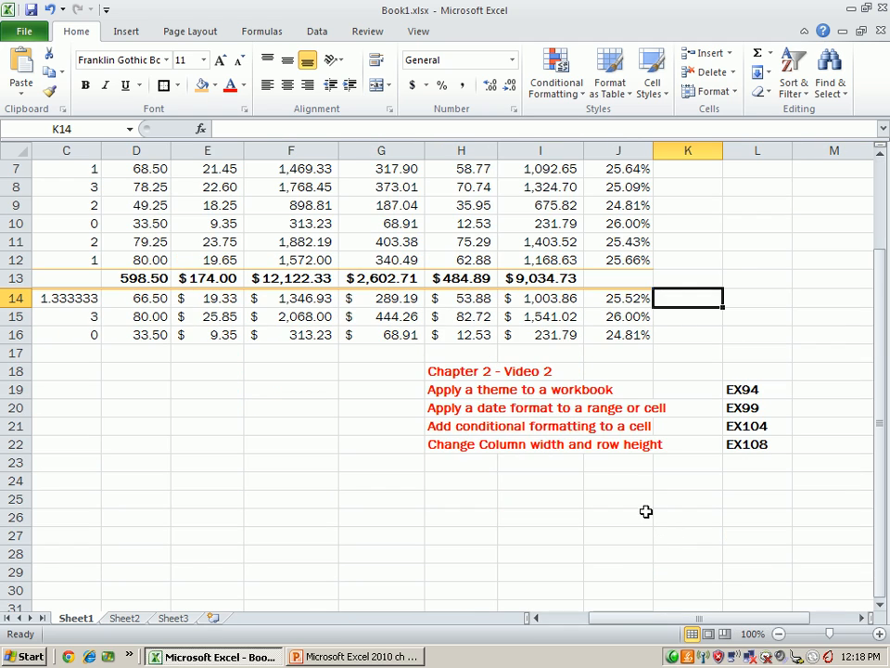
pyautogui.scroll(2, 556, 560)
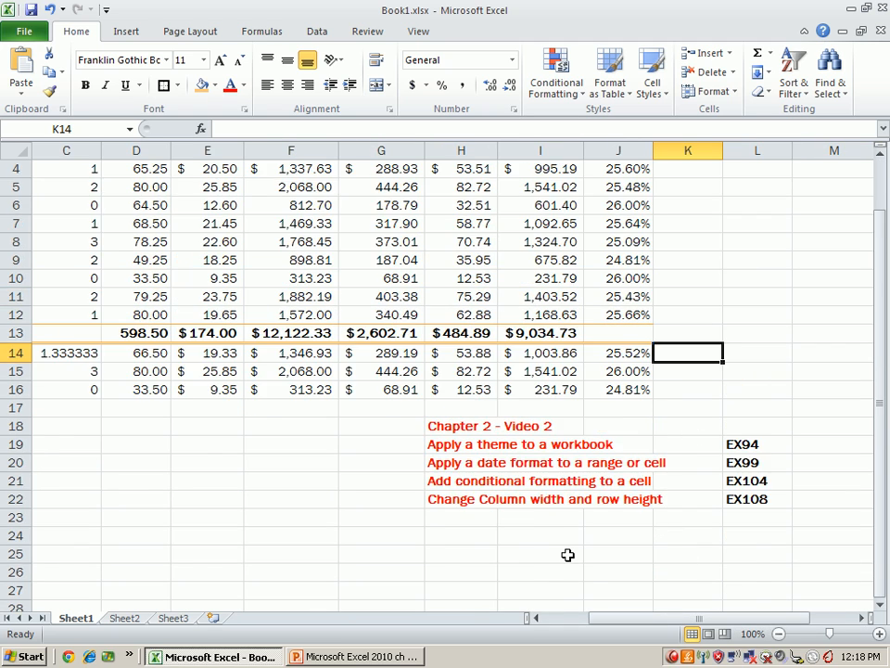
pyautogui.moveTo(683, 614); pyautogui.dragTo(640, 617)
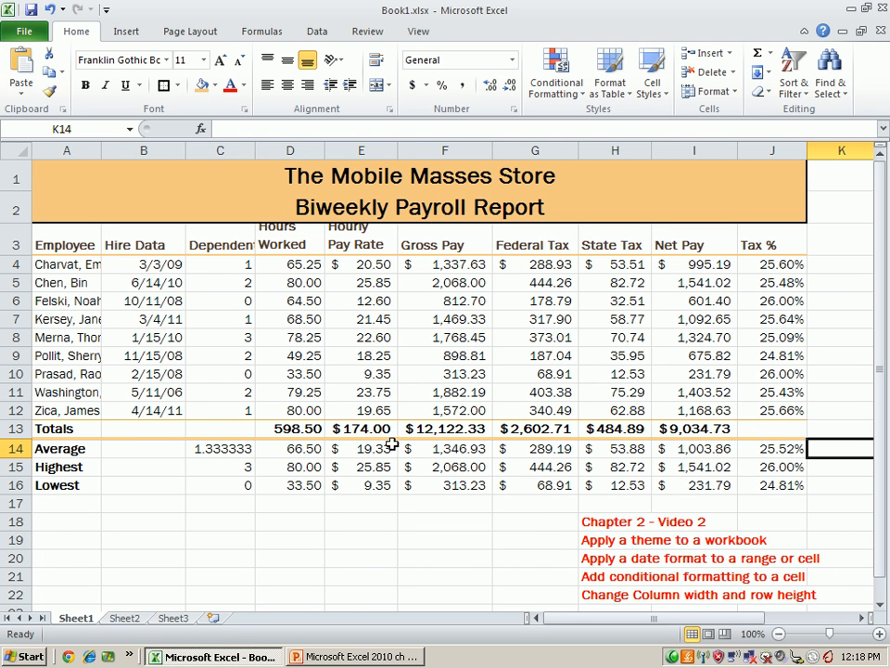
# - Start a new conditional formatting rule for the employees' Hours Worked values in D4:D12
pyautogui.moveTo(289, 264); pyautogui.dragTo(295, 410)
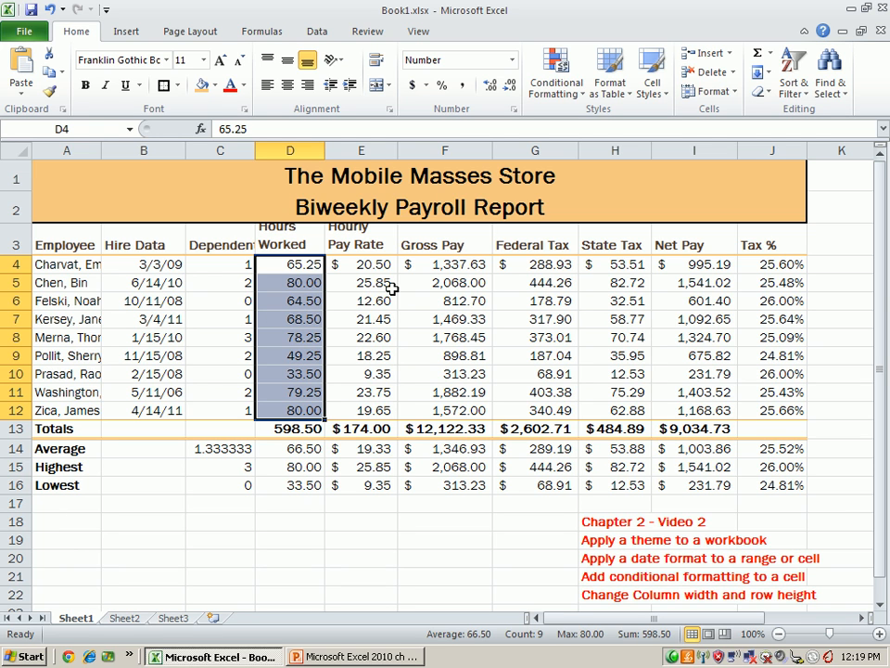
pyautogui.click(571, 92)
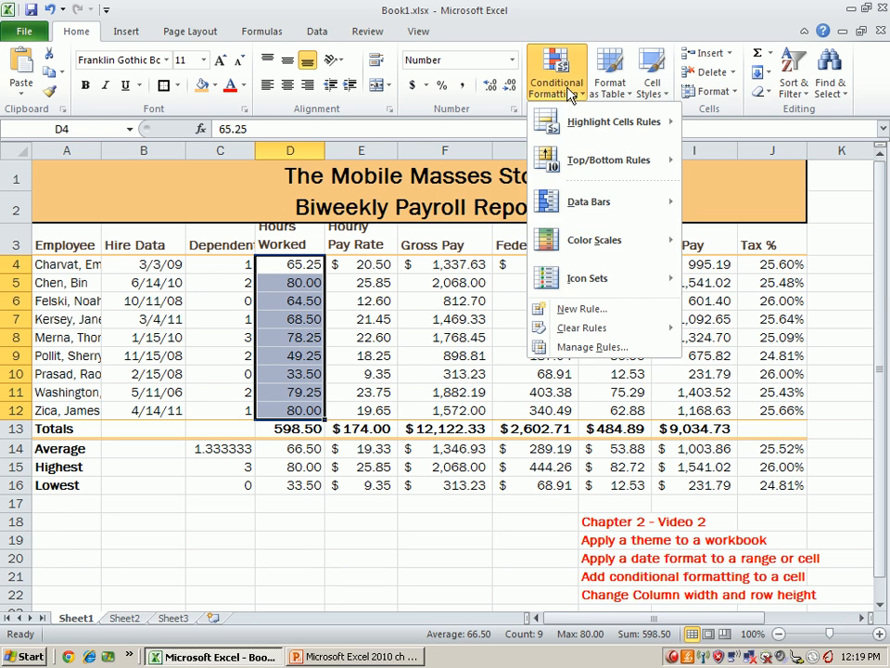
pyautogui.moveTo(596, 159)
pyautogui.moveTo(608, 130)
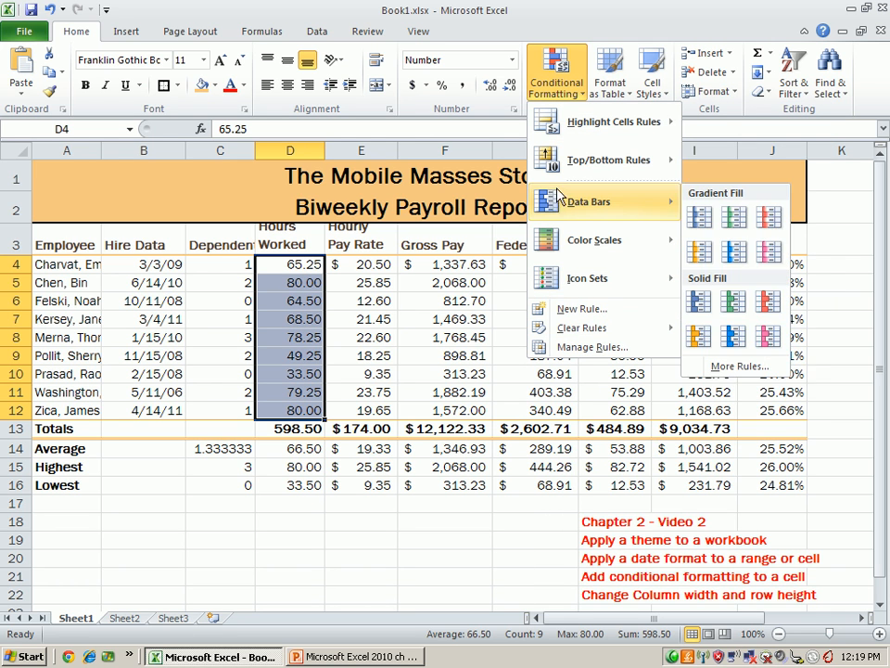
pyautogui.moveTo(575, 120)
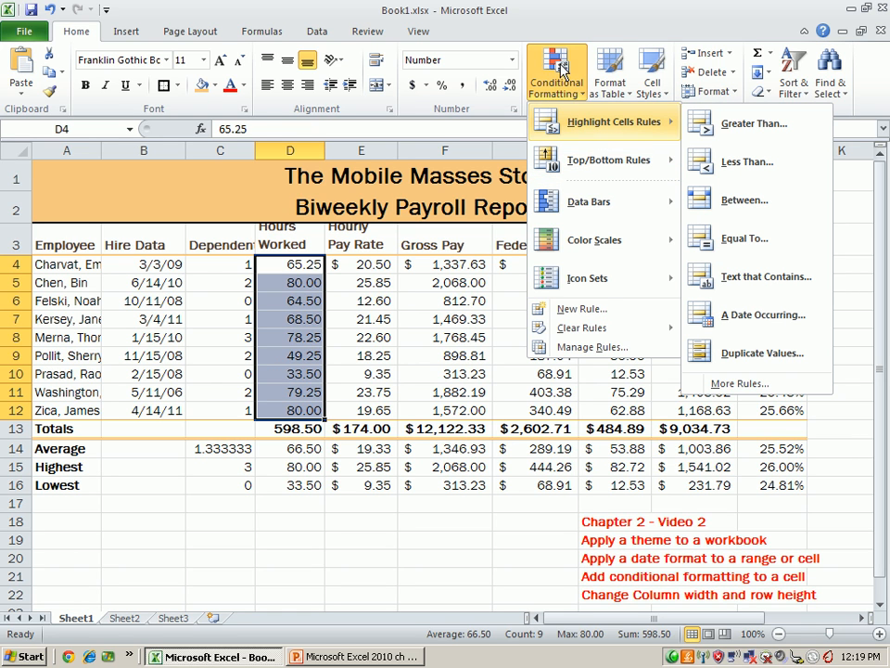
pyautogui.moveTo(570, 159)
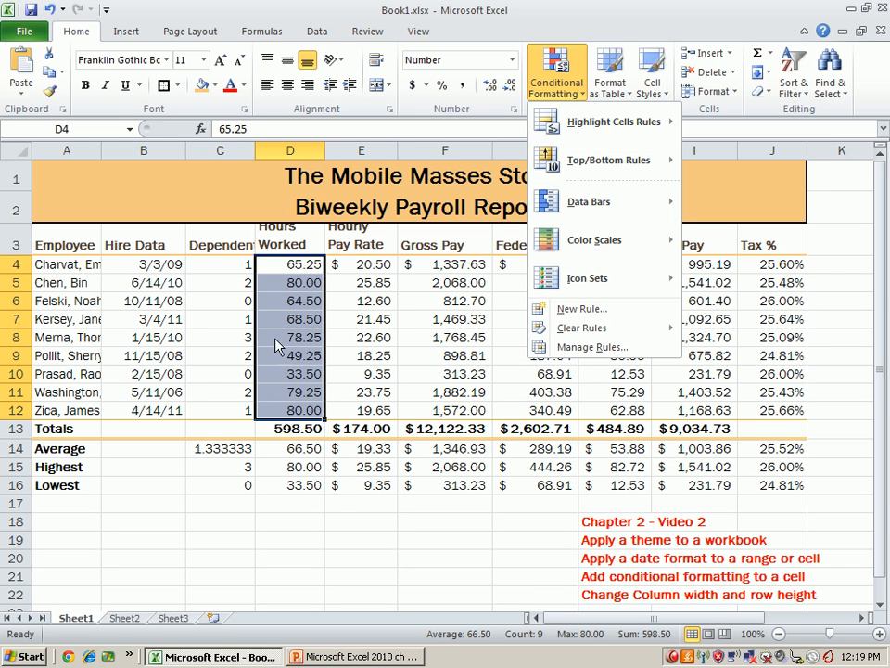
pyautogui.click(580, 309)
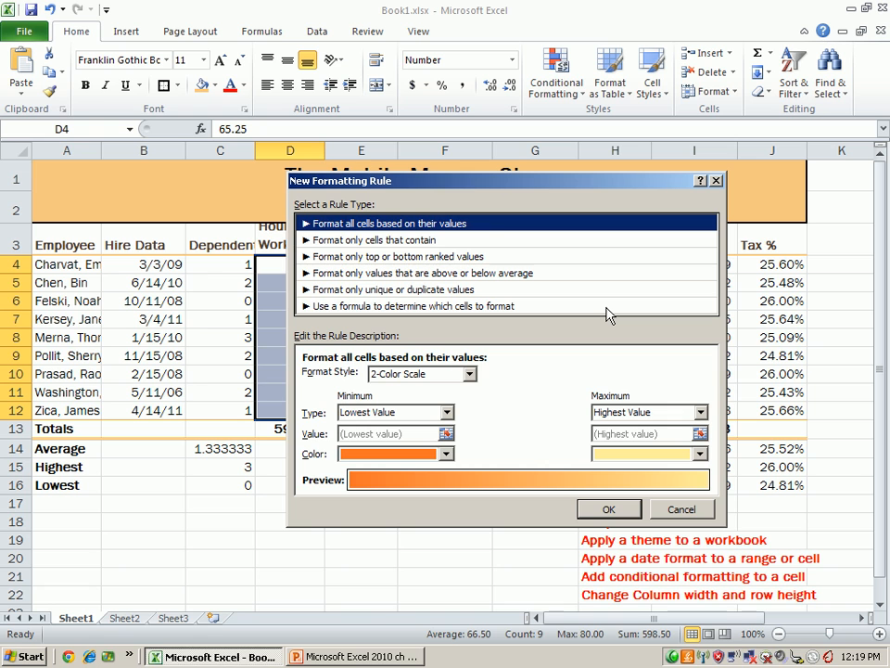
# - Set the rule to format only cells that contain a cell value greater than 70
pyautogui.click(408, 243)
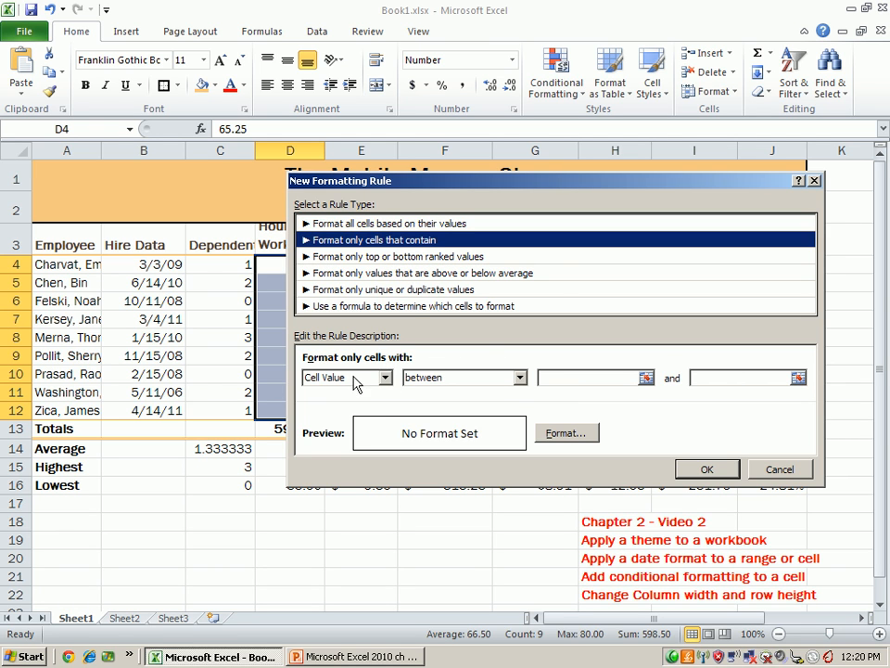
pyautogui.click(520, 378)
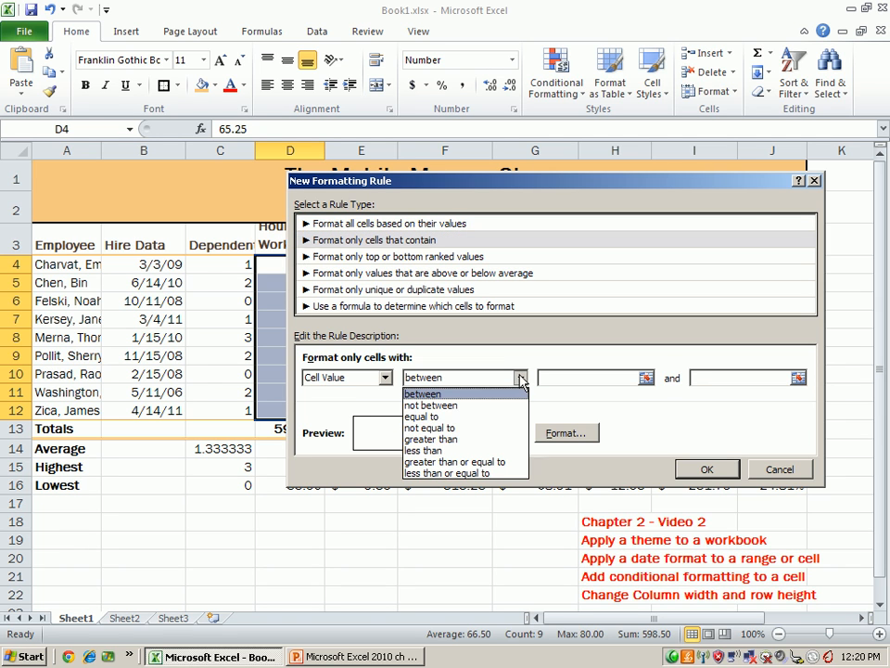
pyautogui.click(497, 439)
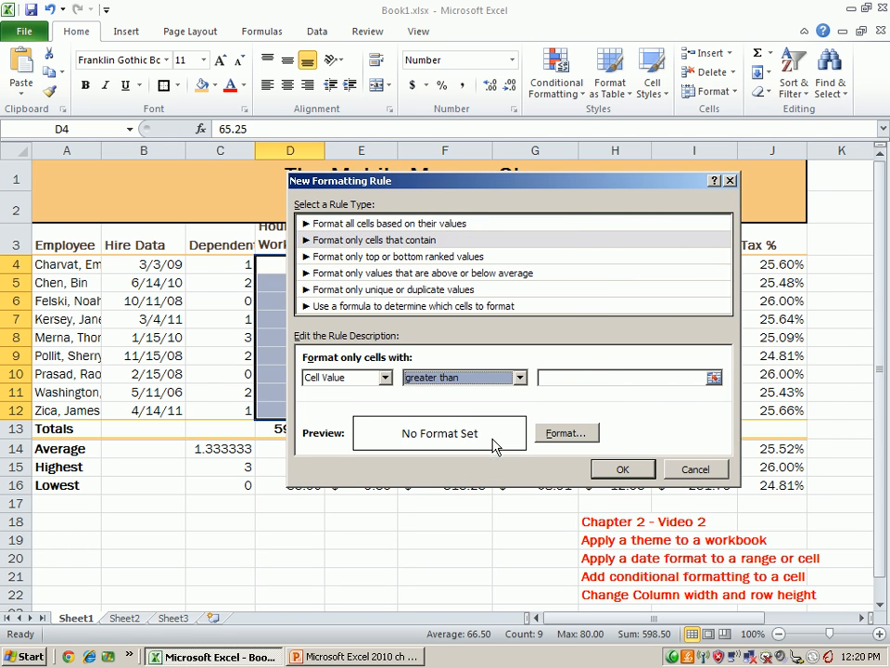
pyautogui.click(635, 374)
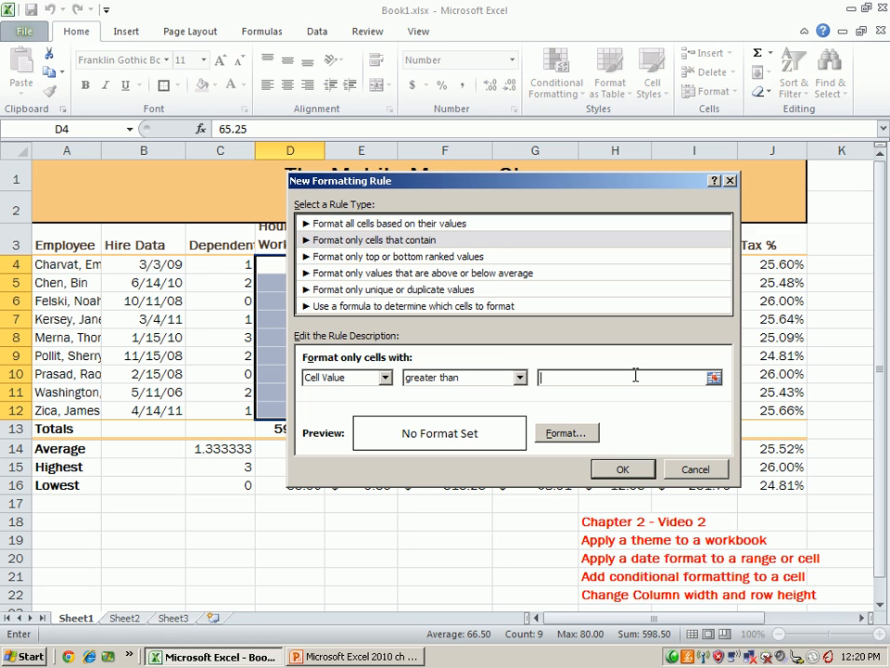
pyautogui.write('70')
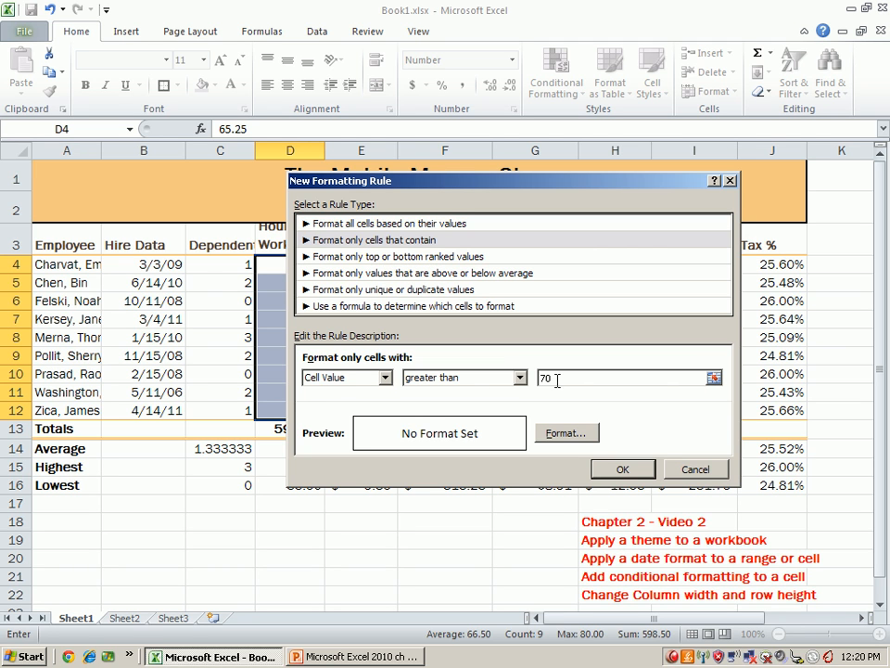
# - Give the rule a dark brown background fill and apply it to the hours
pyautogui.click(571, 433)
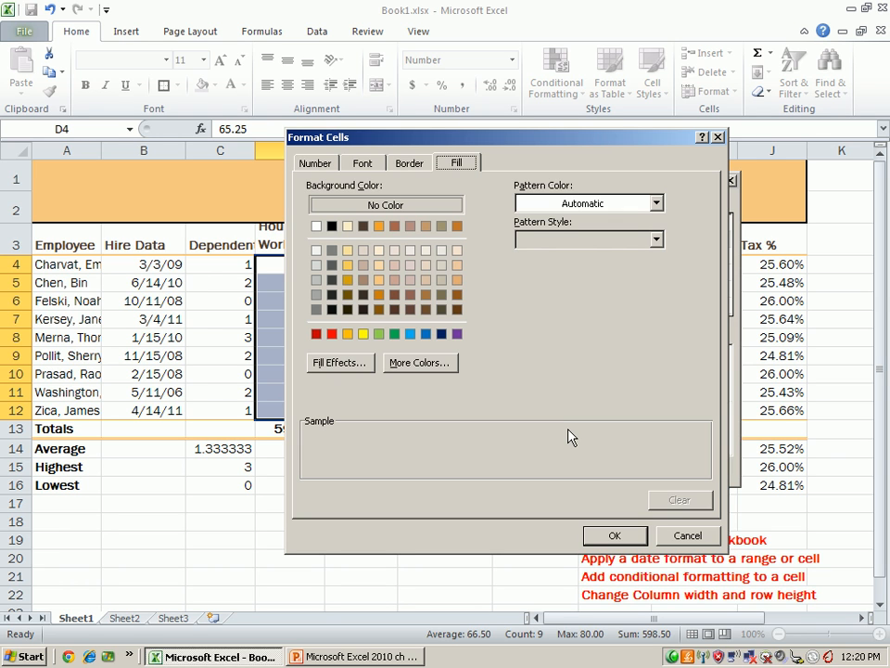
pyautogui.click(378, 310)
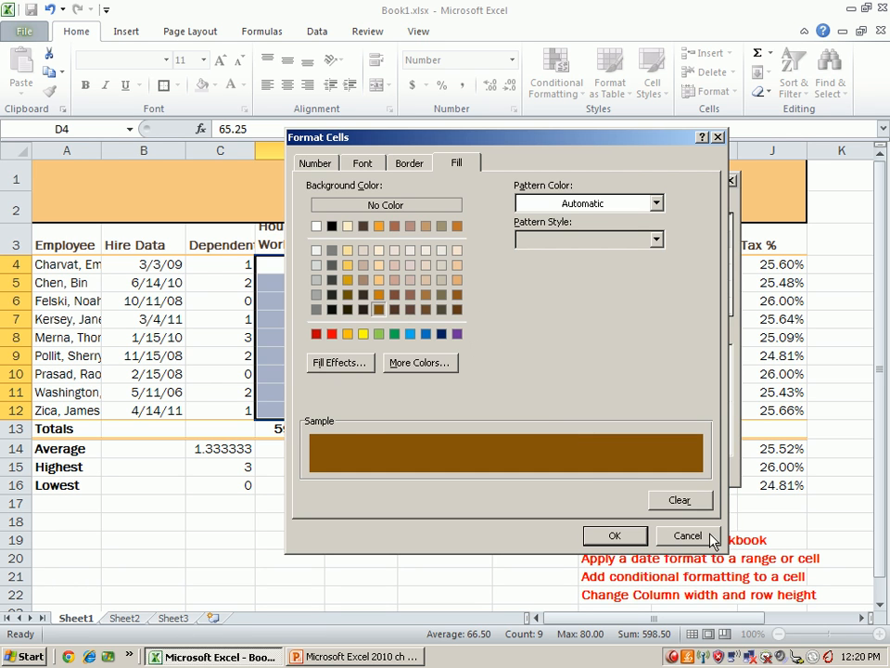
pyautogui.click(616, 537)
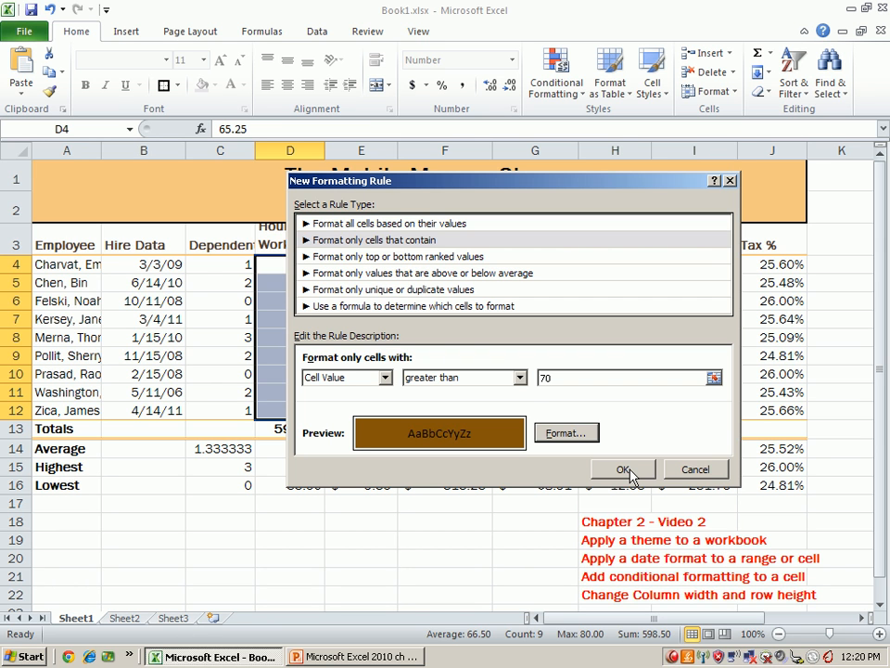
pyautogui.click(627, 470)
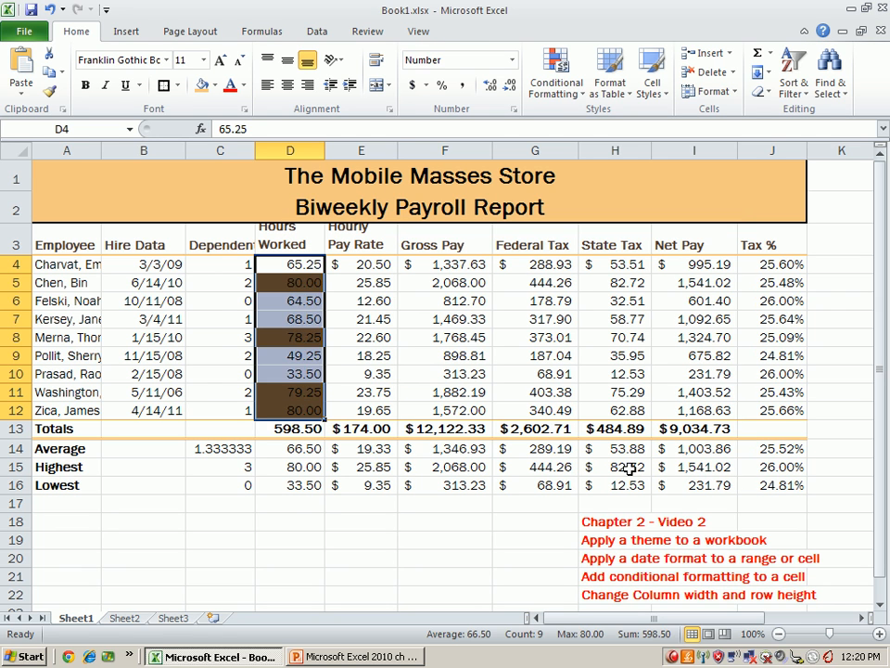
# - Check the cells in the Hours Worked column that the rule highlights and browse the other conditional formatting options
pyautogui.click(299, 538)
pyautogui.click(305, 285)
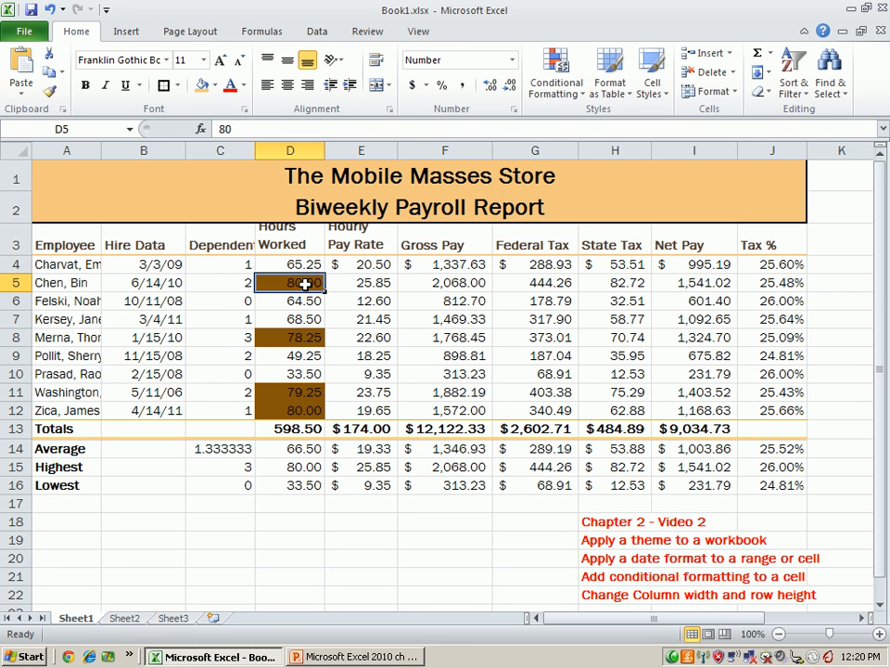
pyautogui.click(310, 337)
pyautogui.click(310, 394)
pyautogui.click(312, 409)
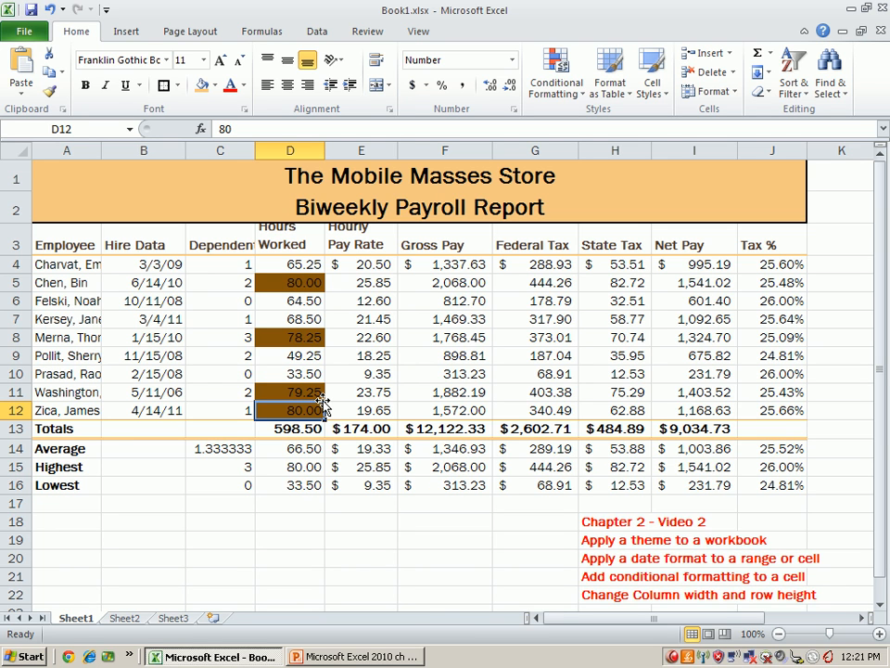
pyautogui.click(556, 74)
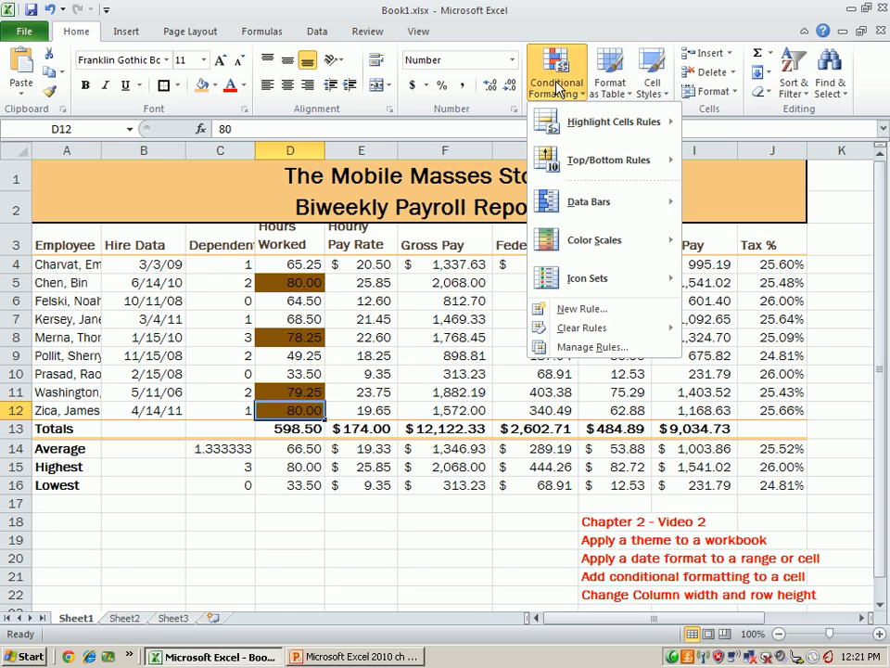
pyautogui.moveTo(617, 125)
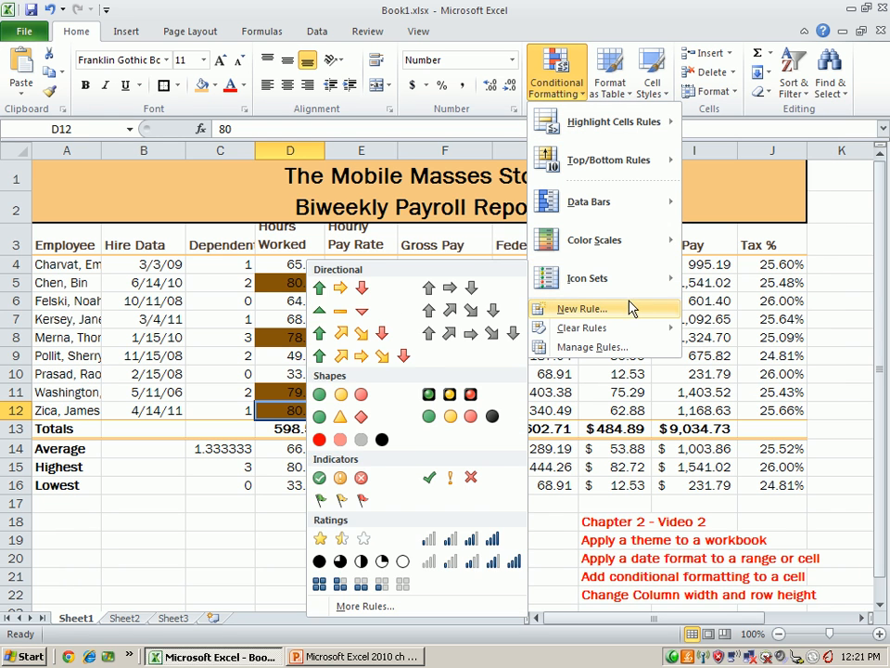
pyautogui.click(315, 519)
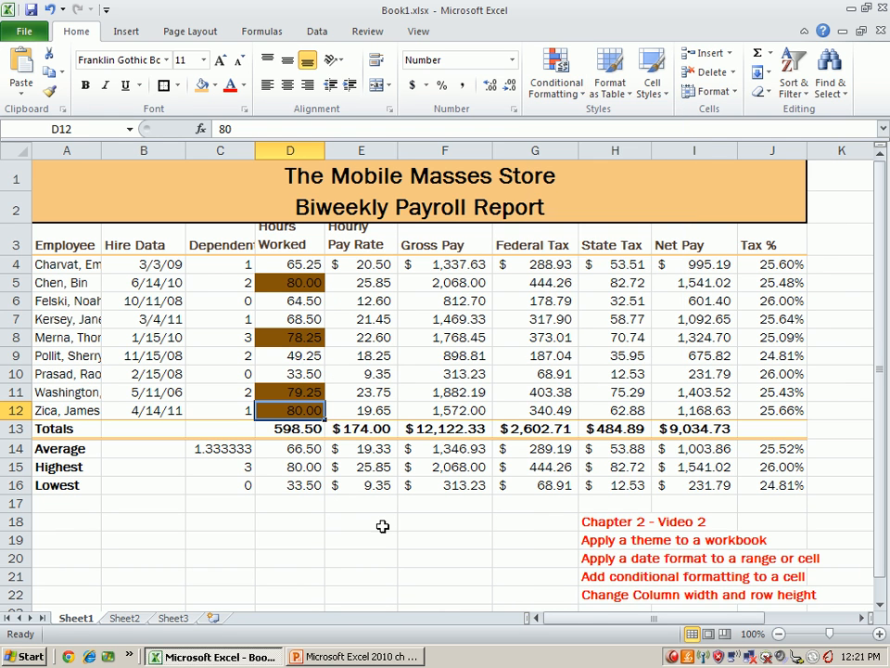
# - Check the page reference for changing column width and row height in the topic list
pyautogui.scroll(-1, 487, 480)
pyautogui.scroll(1, 487, 479)
pyautogui.scroll(-1, 817, 540)
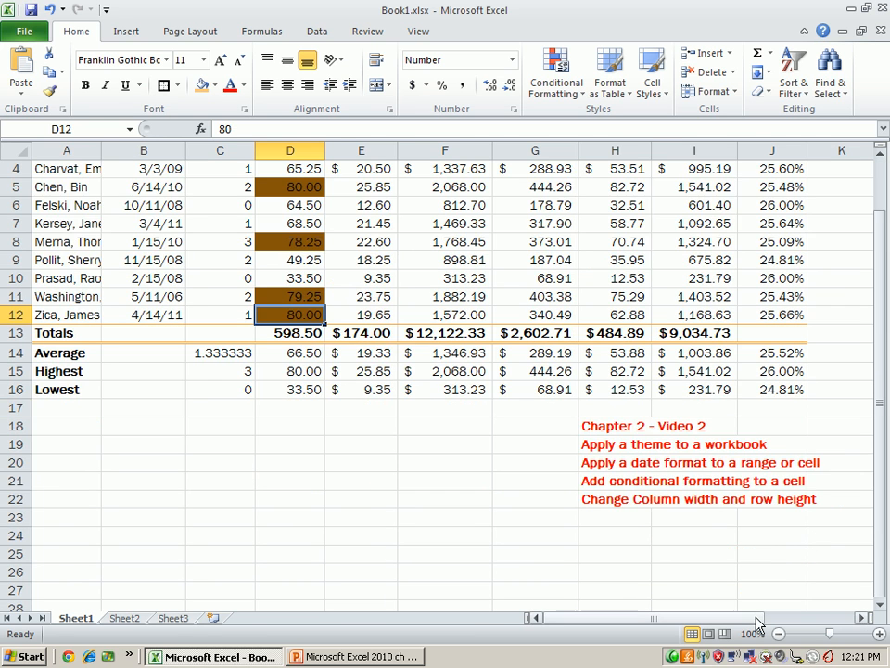
pyautogui.moveTo(757, 620); pyautogui.dragTo(811, 621)
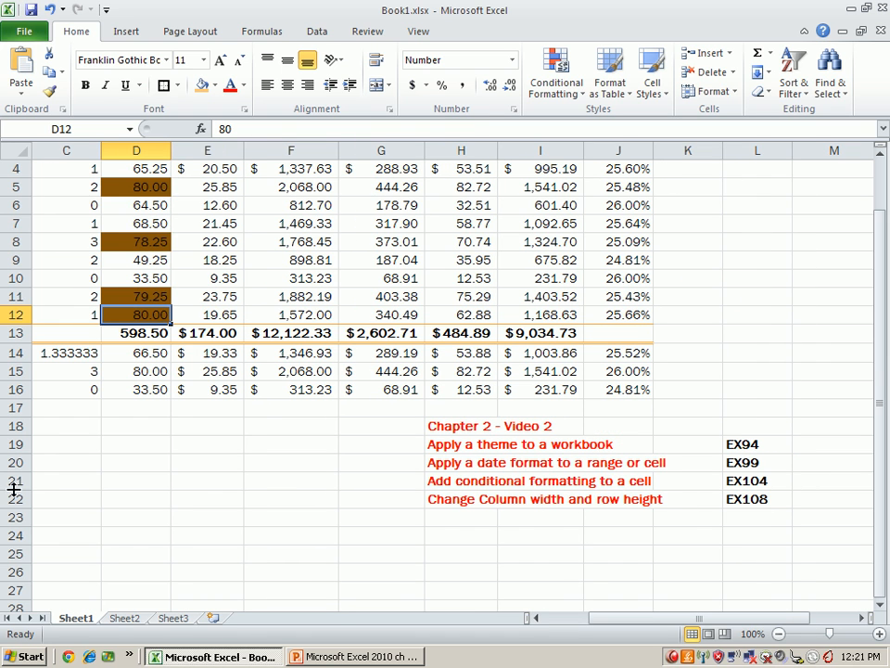
pyautogui.scroll(1, 158, 483)
pyautogui.moveTo(693, 620); pyautogui.dragTo(573, 620)
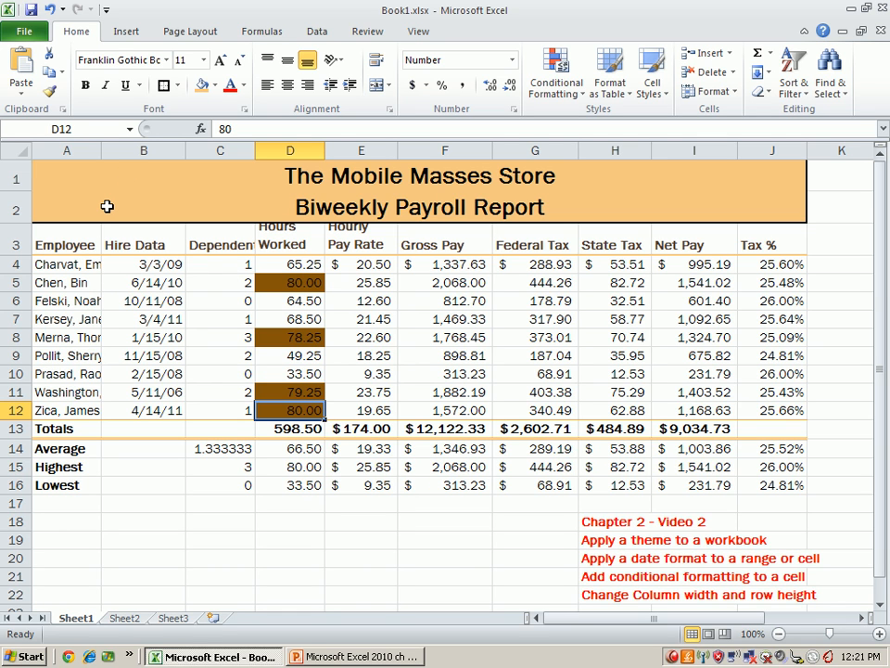
# - Select columns A through C and AutoFit their widths to the contents
pyautogui.click(68, 150)
pyautogui.moveTo(73, 149); pyautogui.dragTo(213, 149)
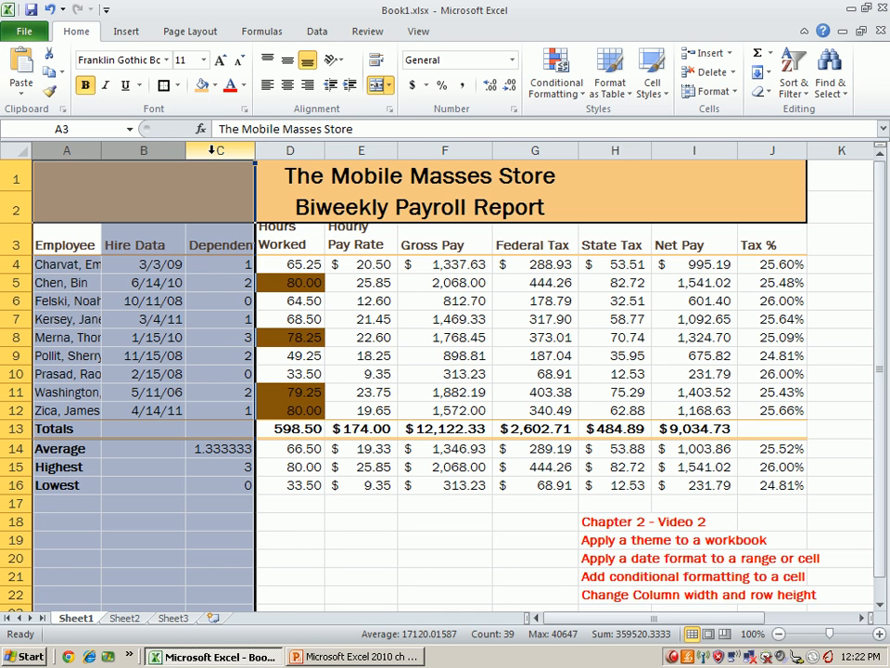
pyautogui.doubleClick(255, 150)
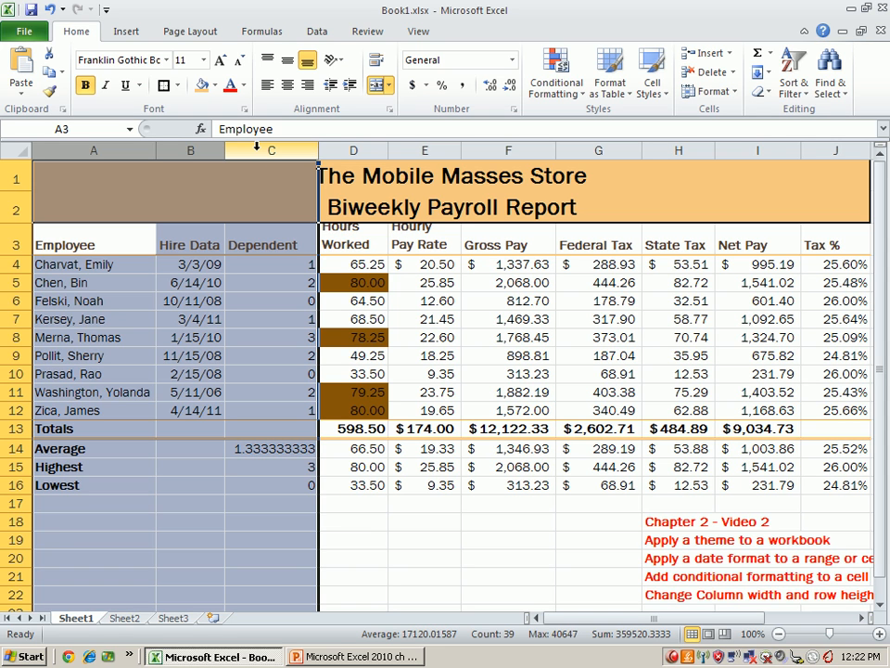
pyautogui.click(104, 247)
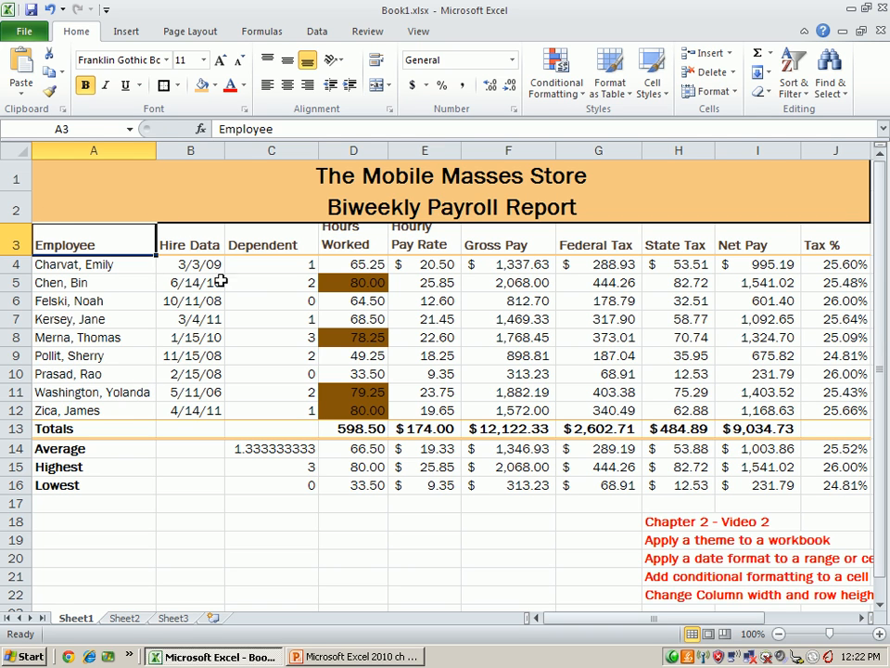
# - Narrow the Hours Worked column D to fit its heading and slightly narrow the Hourly Pay Rate column E
pyautogui.moveTo(278, 176); pyautogui.dragTo(276, 206)
pyautogui.click(275, 248)
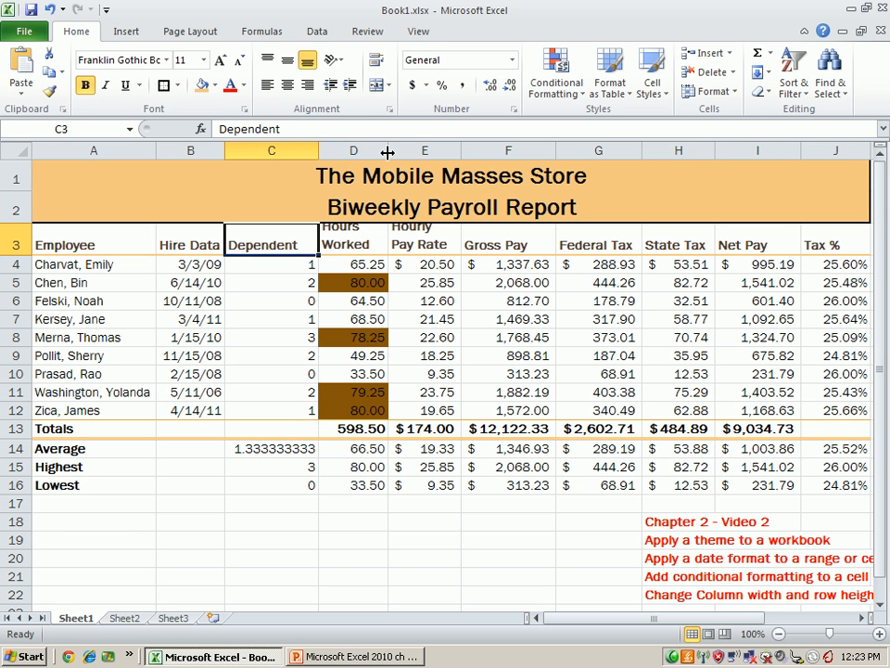
pyautogui.moveTo(388, 150); pyautogui.dragTo(377, 150)
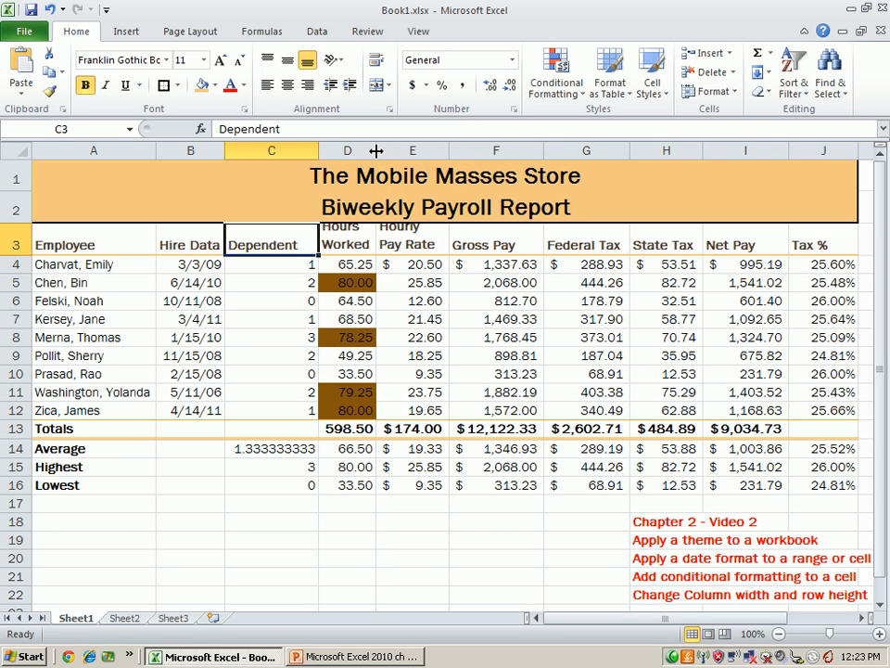
pyautogui.moveTo(448, 148); pyautogui.dragTo(445, 148)
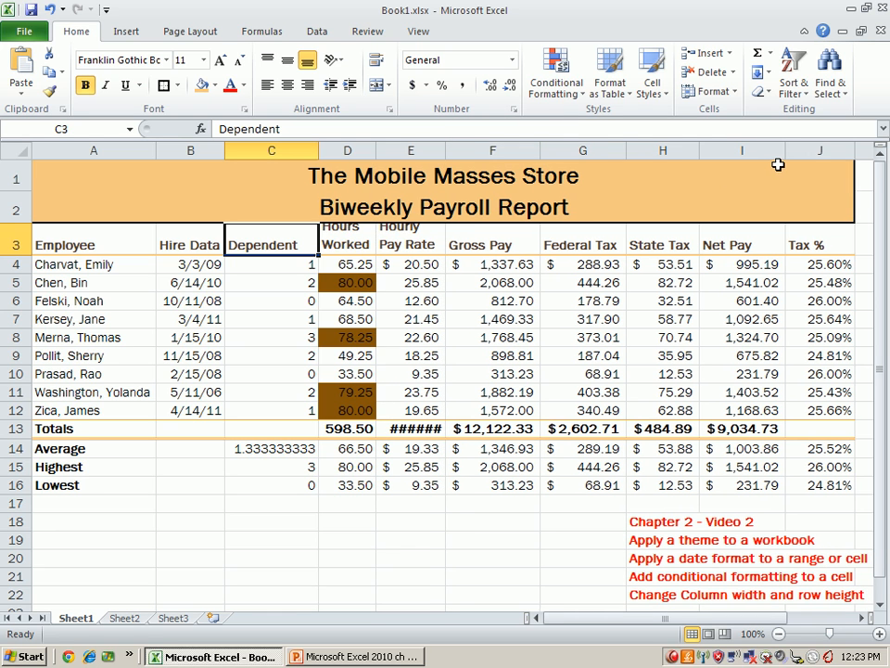
pyautogui.moveTo(445, 150); pyautogui.dragTo(444, 150)
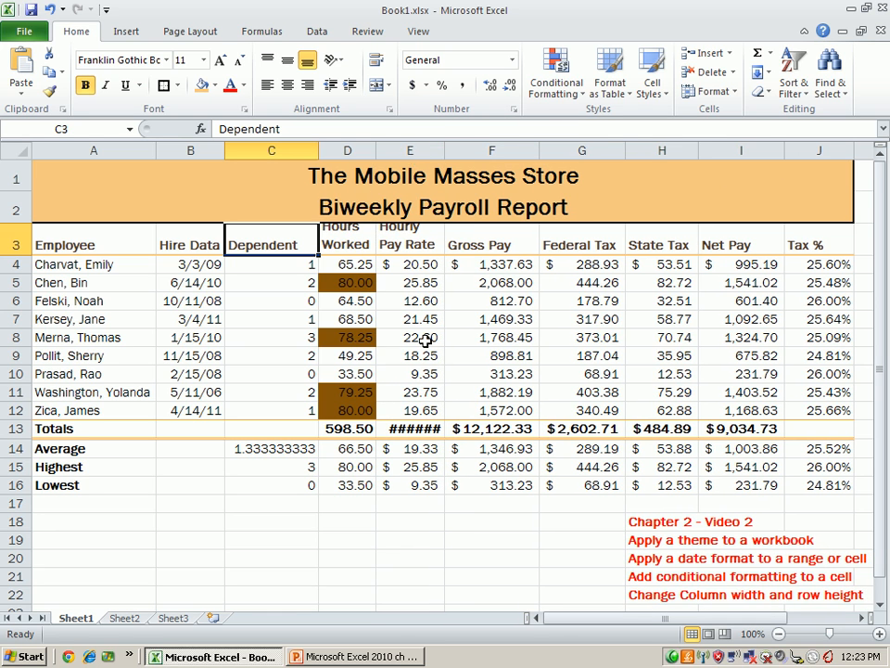
# - Adjust the Hourly Pay Rate column E to be just wide enough for the amount in its Totals row
pyautogui.moveTo(446, 150); pyautogui.dragTo(440, 150)
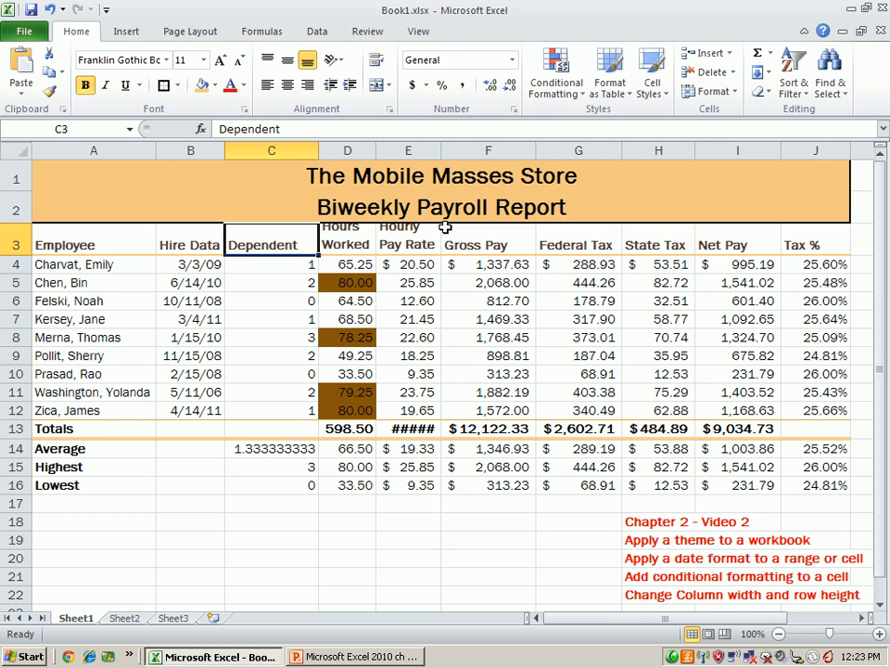
pyautogui.moveTo(440, 148); pyautogui.dragTo(446, 149)
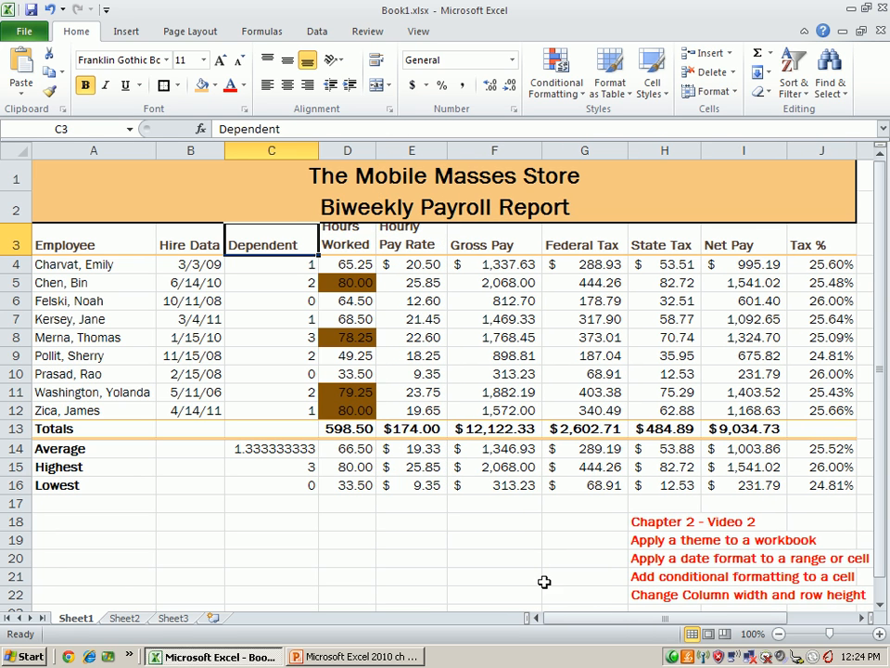
pyautogui.moveTo(612, 619); pyautogui.dragTo(583, 620)
# - Increase the height of heading row 3 so the two-line Hours Worked and Hourly Pay Rate headings fit fully
pyautogui.click(70, 246)
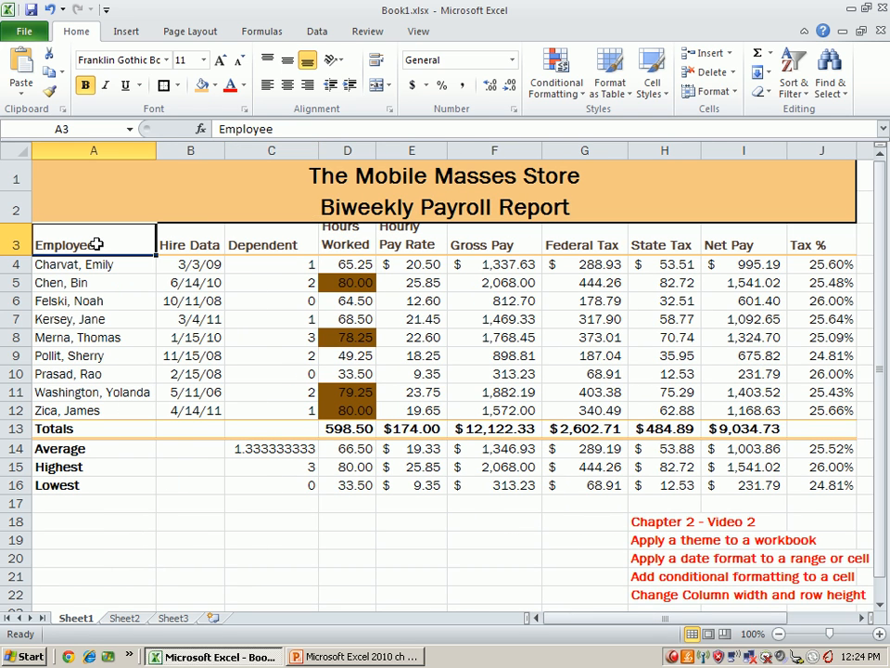
pyautogui.click(16, 248)
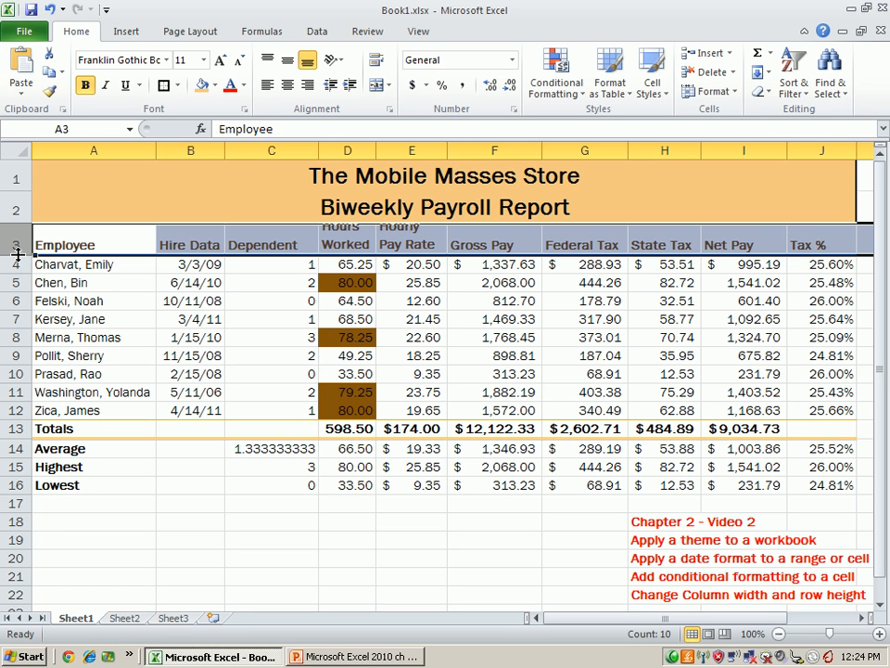
pyautogui.moveTo(16, 253); pyautogui.dragTo(14, 260)
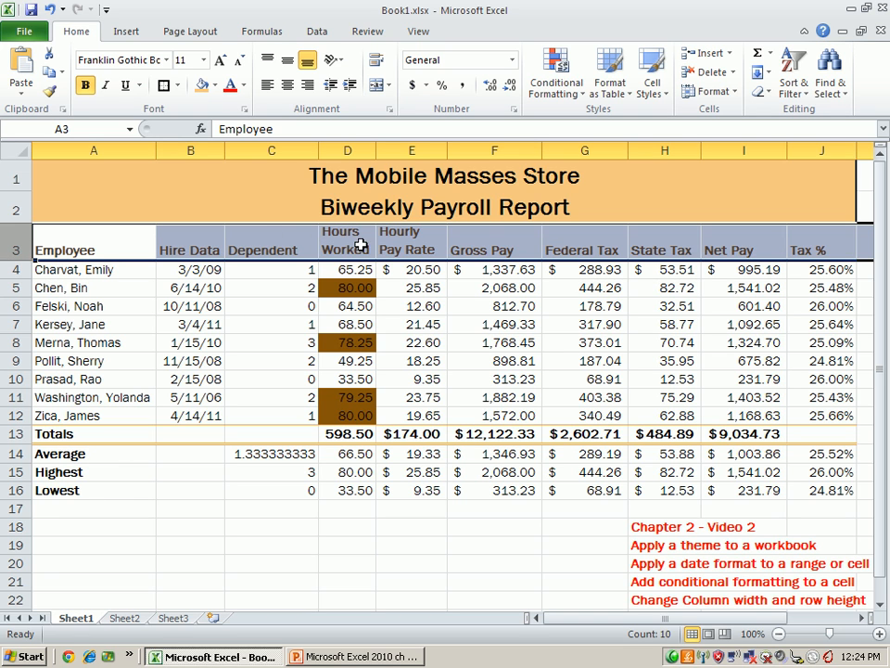
pyautogui.click(166, 271)
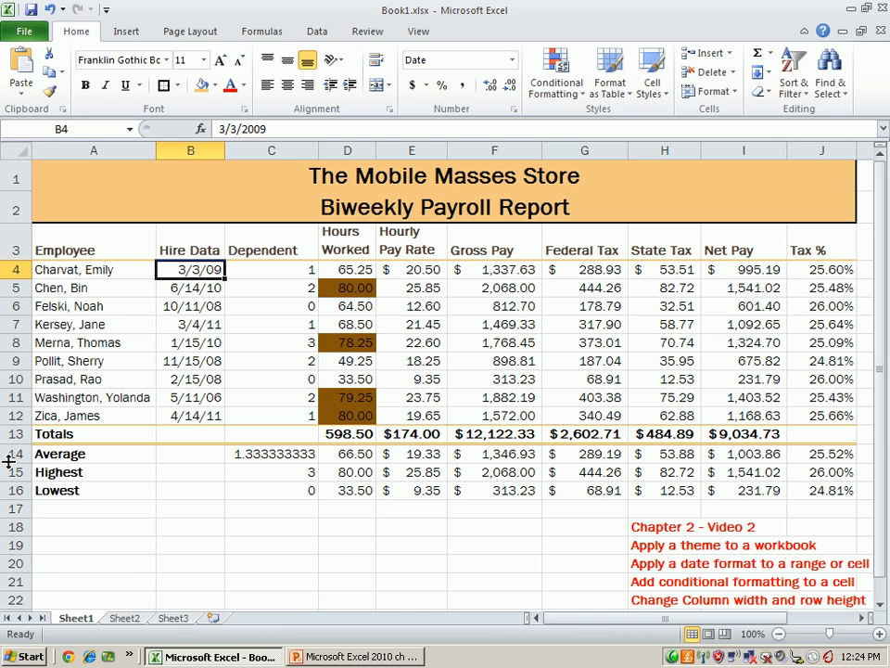
# - Increase the height of the Average row 14 to separate it from the Totals row, and save the workbook
pyautogui.moveTo(10, 461)
pyautogui.mouseDown()
pyautogui.moveTo(19, 461)
pyautogui.moveTo(15, 479)
pyautogui.mouseUp()
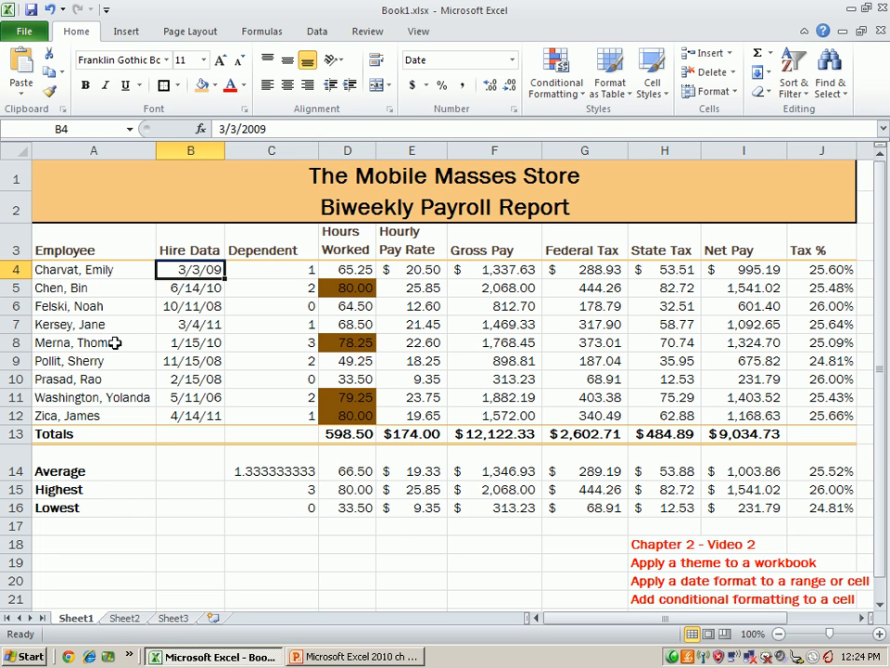
pyautogui.click(30, 11)
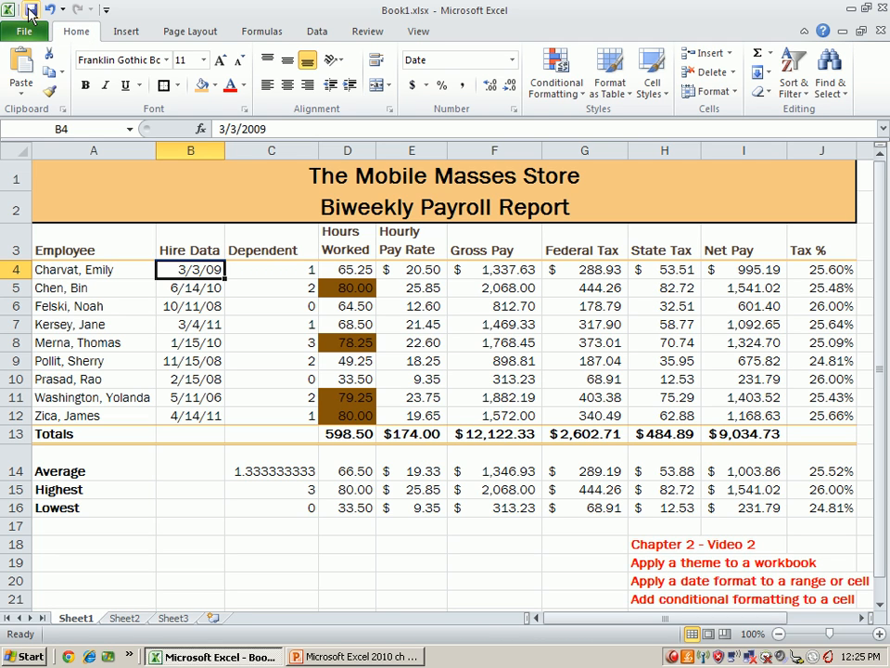